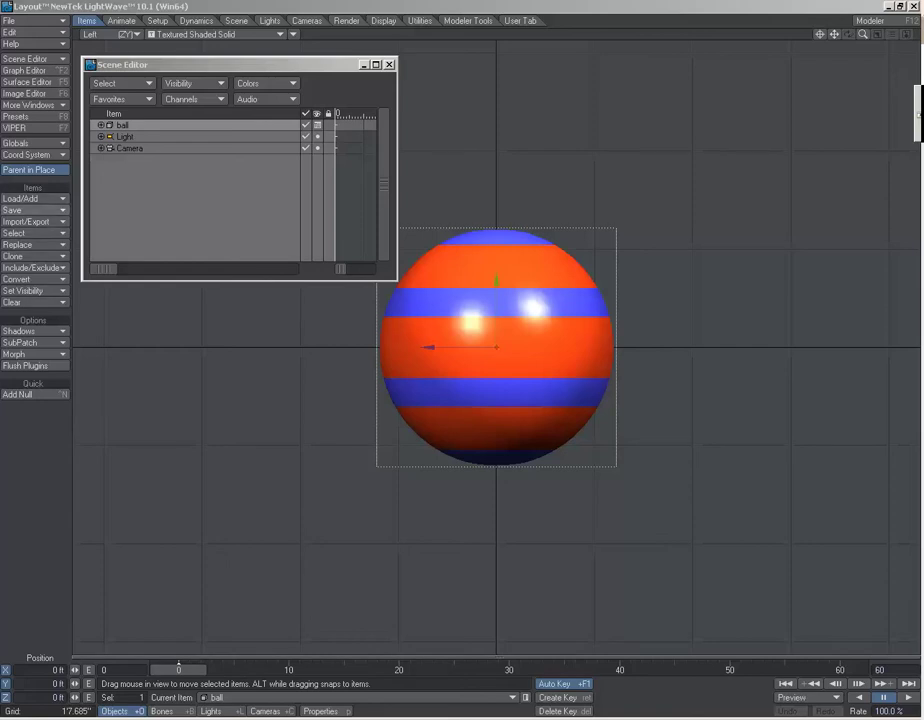
Step: Add a null object named Squash to the scene
{"action": "left_click", "coordinate": [20, 198]}
{"action": "mouse_move", "coordinate": [40, 207]}
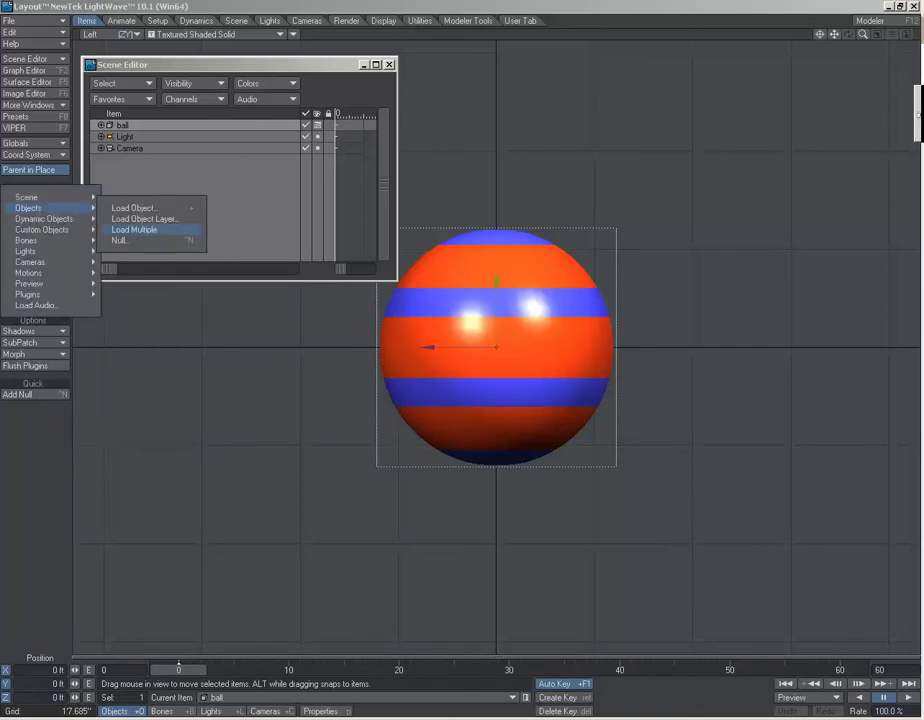
{"action": "left_click", "coordinate": [120, 240]}
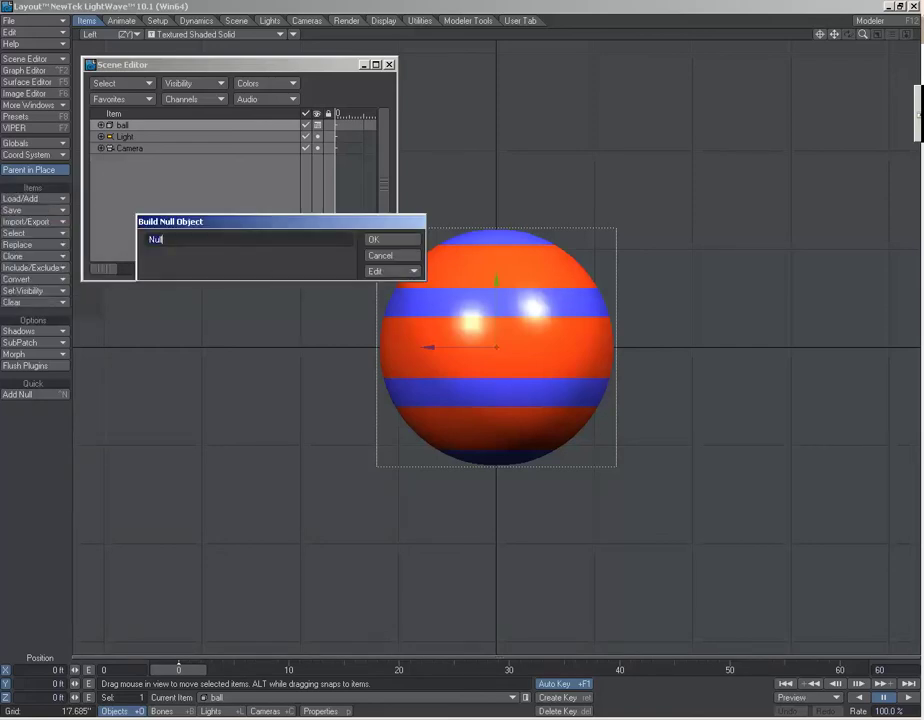
{"action": "type", "text": "Squash"}
{"action": "key", "text": "Return"}
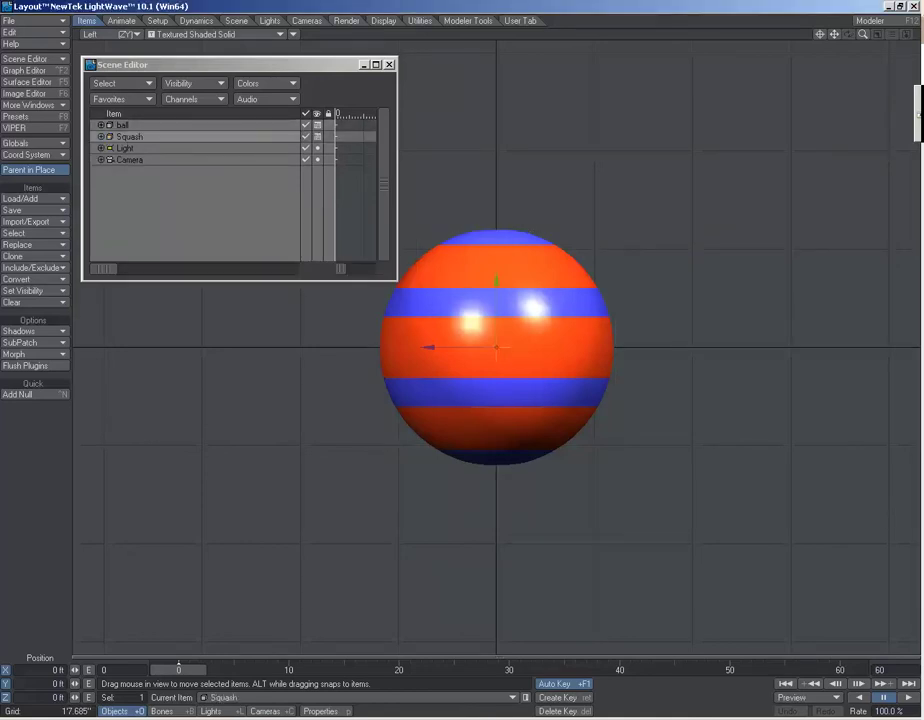
Step: Move the Squash null straight down to the very bottom of the ball, at about Y -1'11.578"
{"action": "left_click_drag", "start_coordinate": [497, 347], "coordinate": [497, 465]}
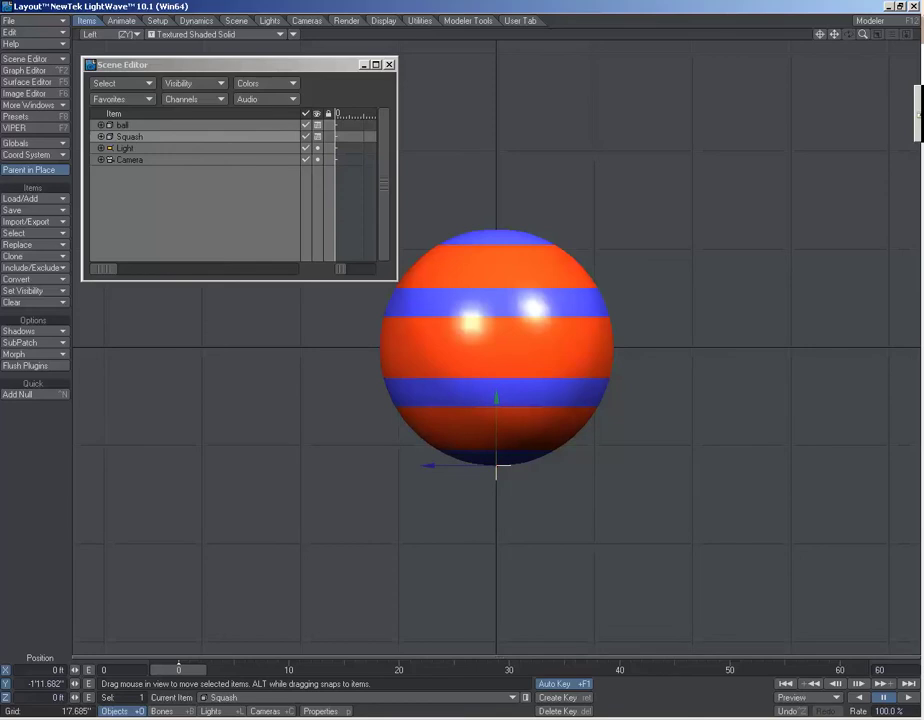
{"action": "left_click", "coordinate": [820, 34]}
{"action": "left_click_drag", "start_coordinate": [863, 34], "coordinate": [902, 34]}
{"action": "left_click_drag", "start_coordinate": [497, 281], "coordinate": [497, 278]}
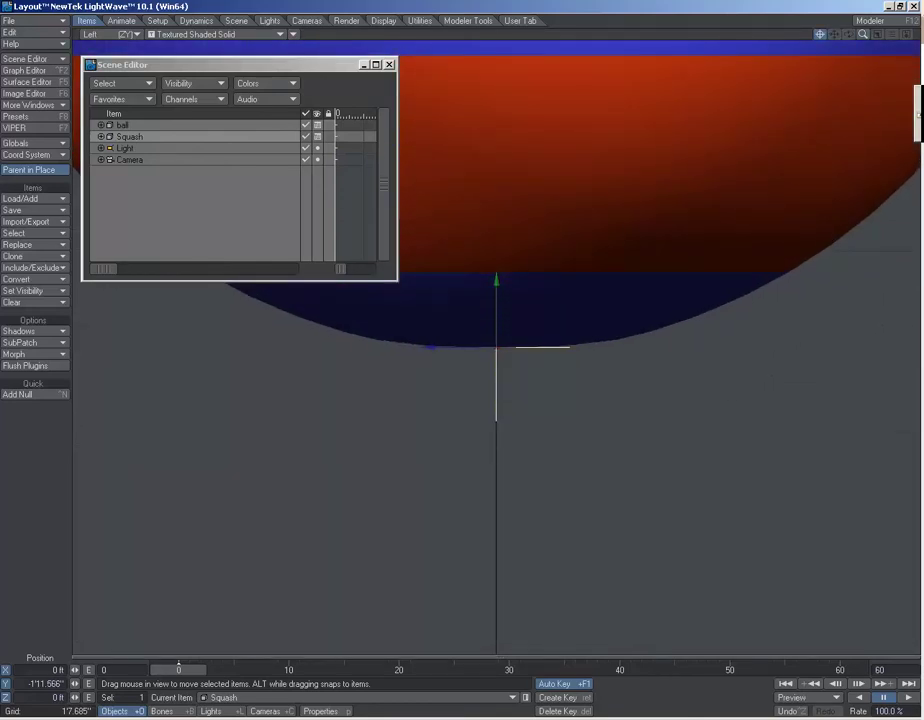
{"action": "left_click_drag", "start_coordinate": [863, 34], "coordinate": [887, 34]}
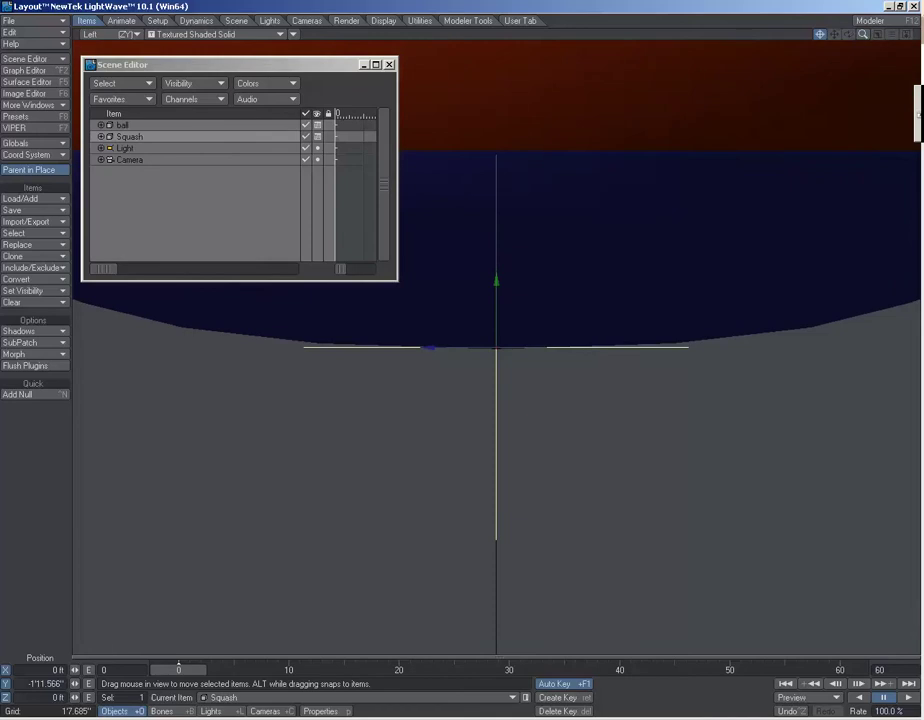
{"action": "left_click_drag", "start_coordinate": [497, 280], "coordinate": [497, 281]}
{"action": "left_click_drag", "start_coordinate": [863, 34], "coordinate": [811, 34]}
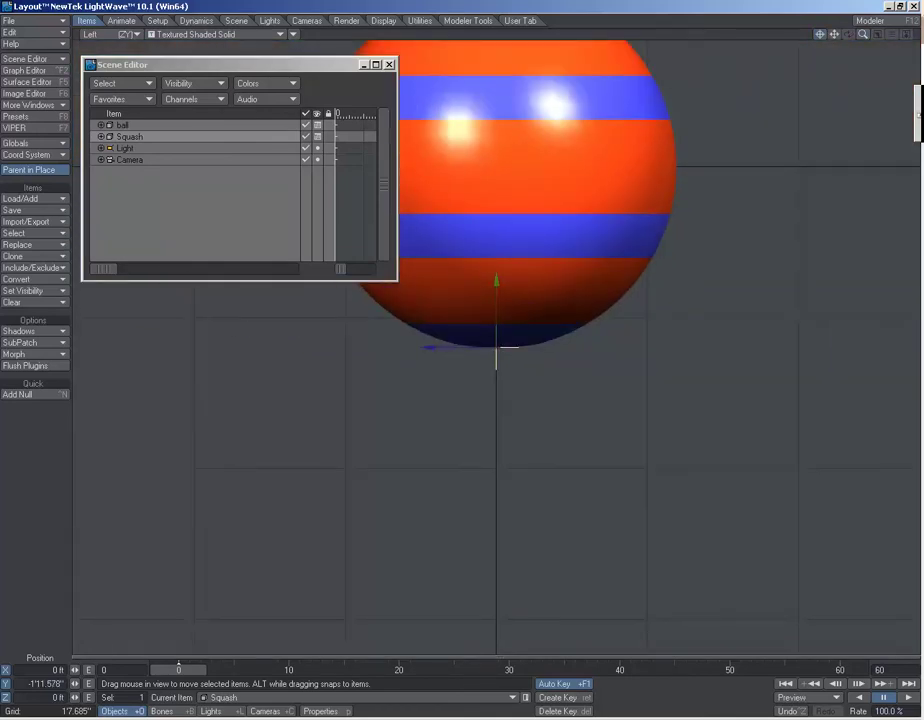
Step: Activate the Rotate tool and parent the ball to the Squash null in the Scene Editor
{"action": "key", "text": "y"}
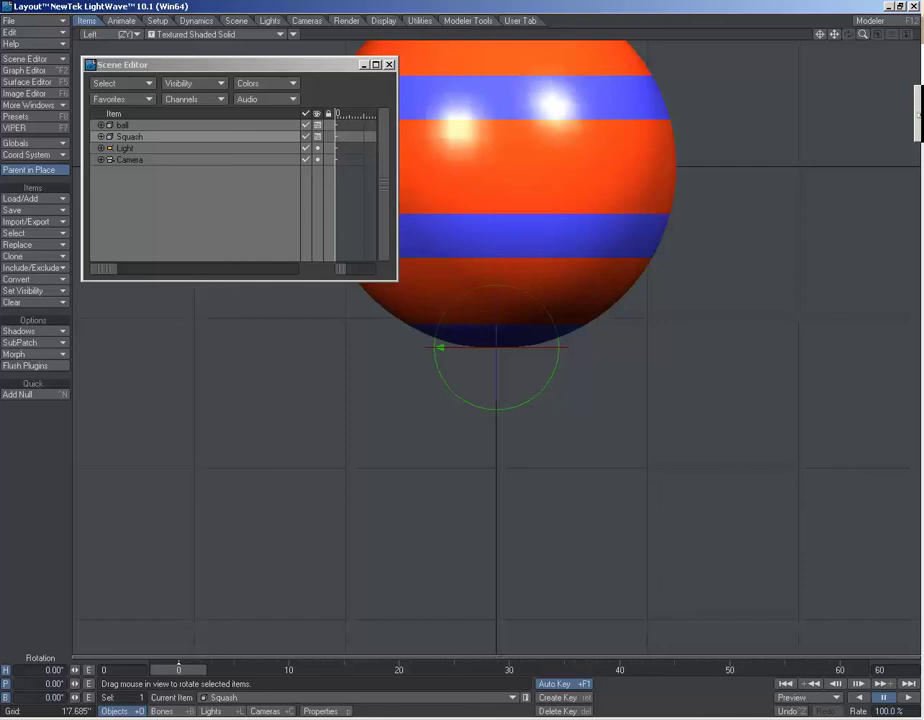
{"action": "left_click", "coordinate": [820, 34]}
{"action": "left_click_drag", "start_coordinate": [834, 34], "coordinate": [843, 196]}
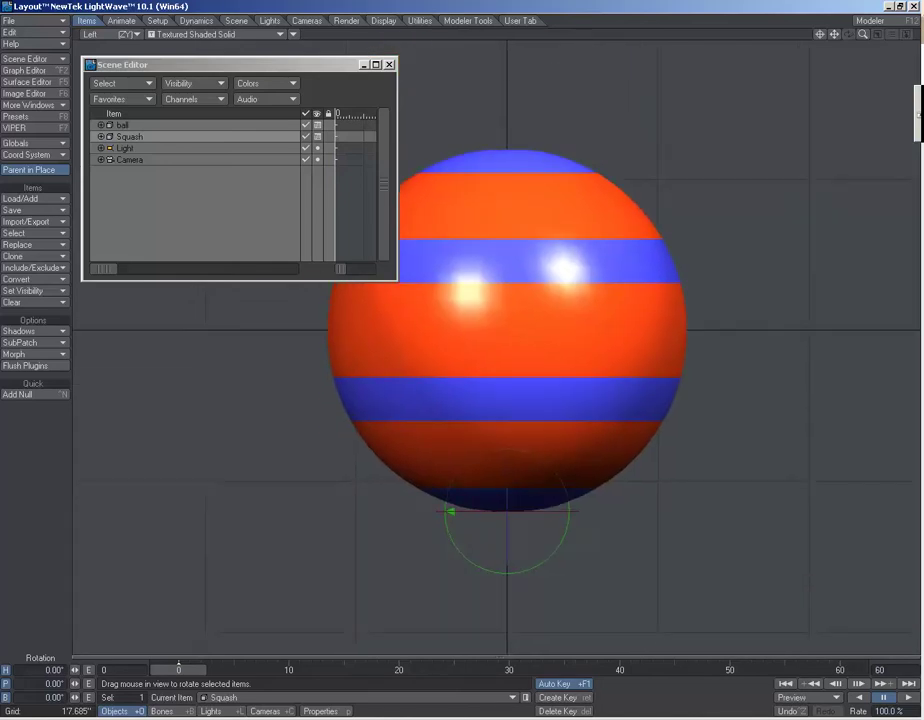
{"action": "left_click_drag", "start_coordinate": [123, 125], "coordinate": [130, 141]}
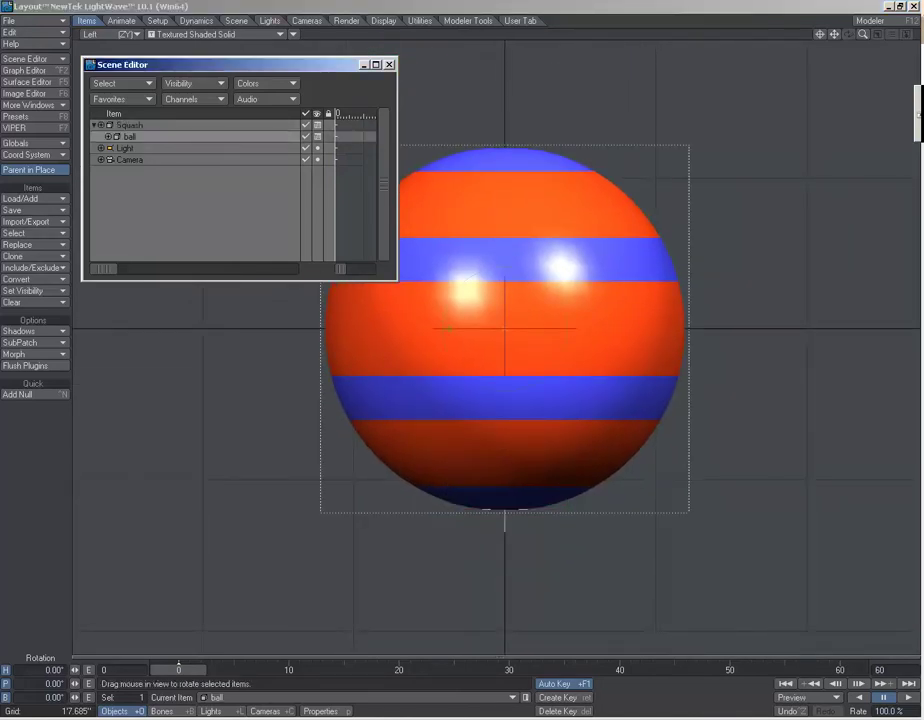
{"action": "left_click", "coordinate": [130, 125]}
{"action": "left_click", "coordinate": [130, 137]}
{"action": "left_click", "coordinate": [130, 125]}
{"action": "left_click", "coordinate": [130, 137]}
Step: Set the ball's item color to Red in the Scene Editor
{"action": "right_click", "coordinate": [130, 137]}
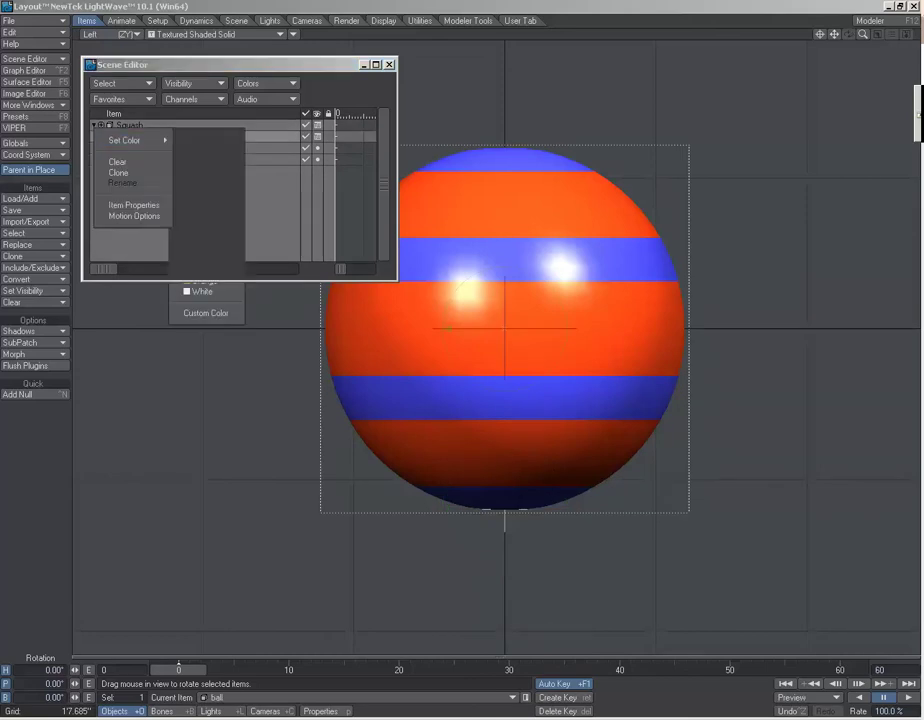
{"action": "mouse_move", "coordinate": [130, 140]}
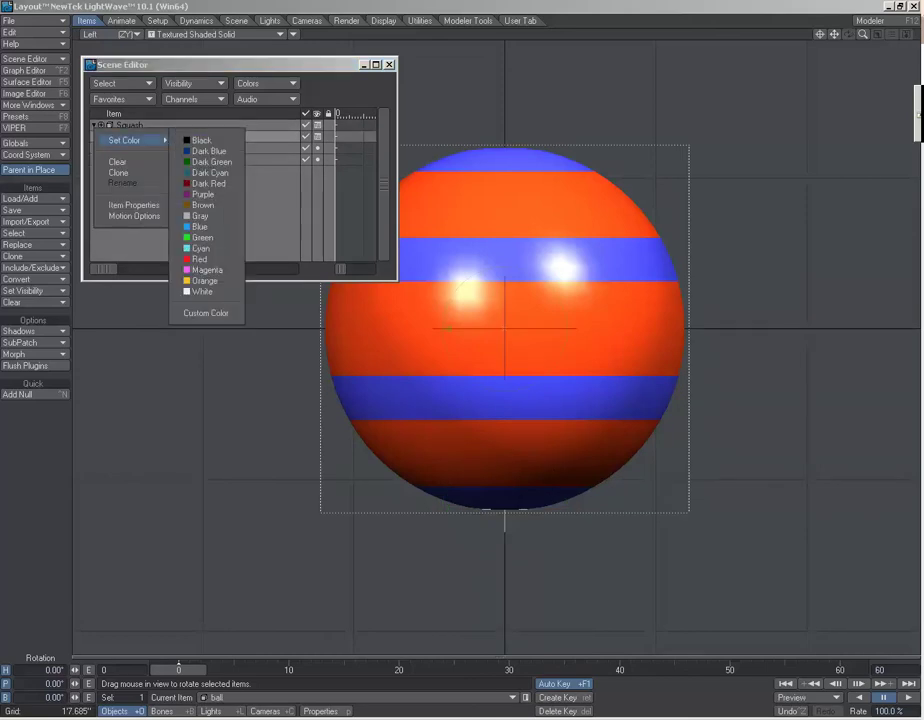
{"action": "left_click", "coordinate": [200, 259]}
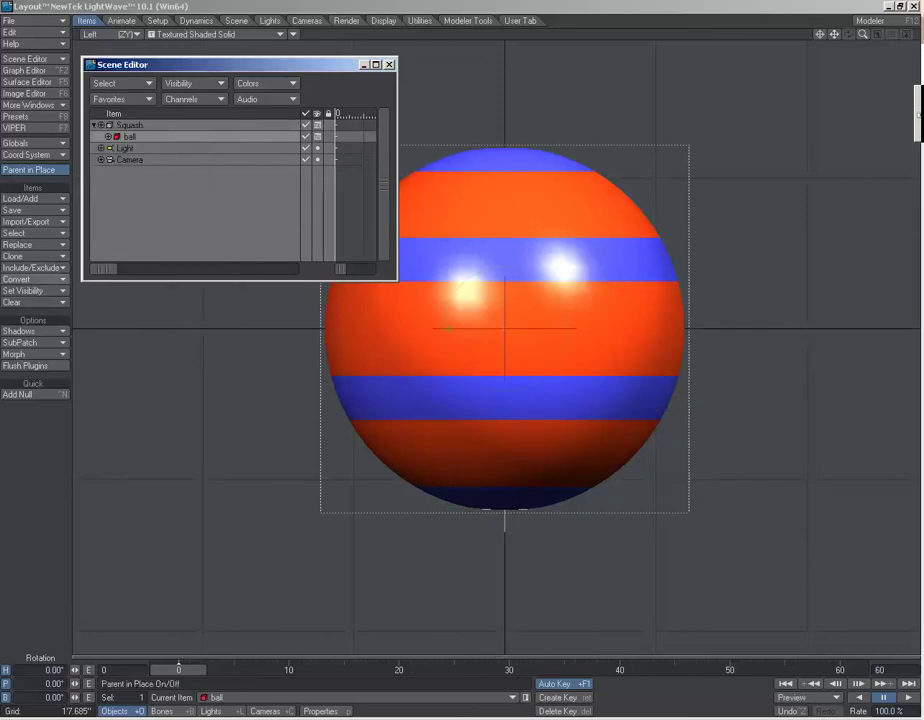
Step: Add a second null object named Move
{"action": "left_click", "coordinate": [30, 198]}
{"action": "mouse_move", "coordinate": [30, 210]}
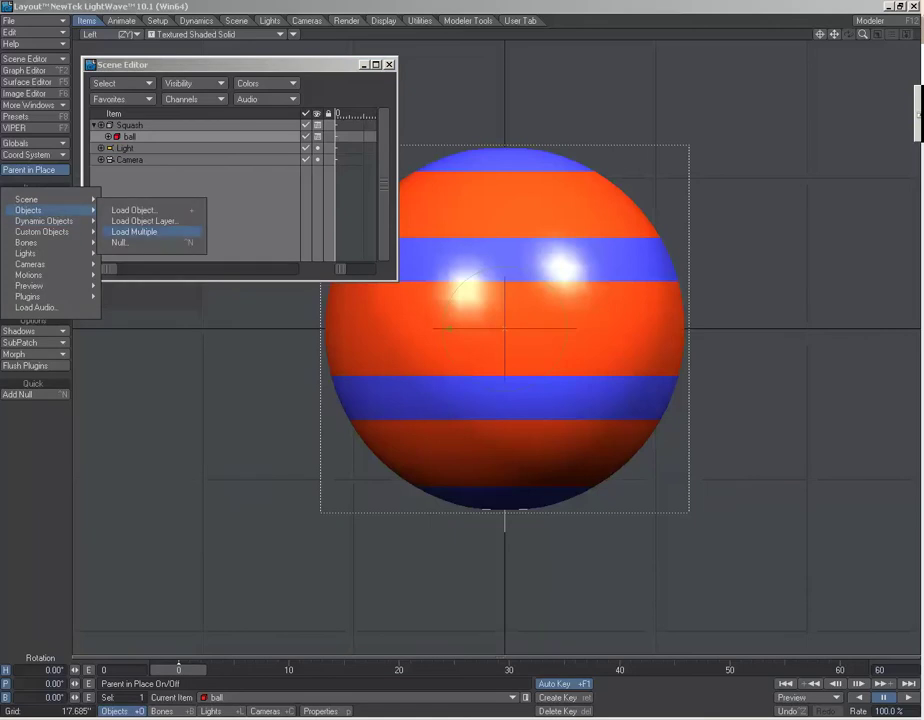
{"action": "left_click", "coordinate": [120, 242]}
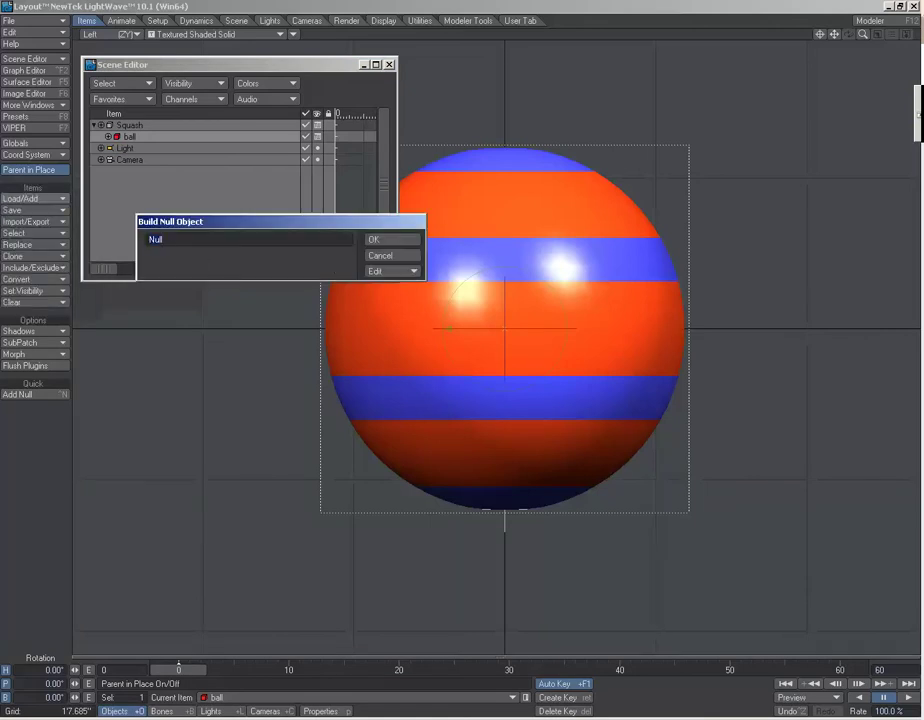
{"action": "type", "text": "Move"}
{"action": "key", "text": "Return"}
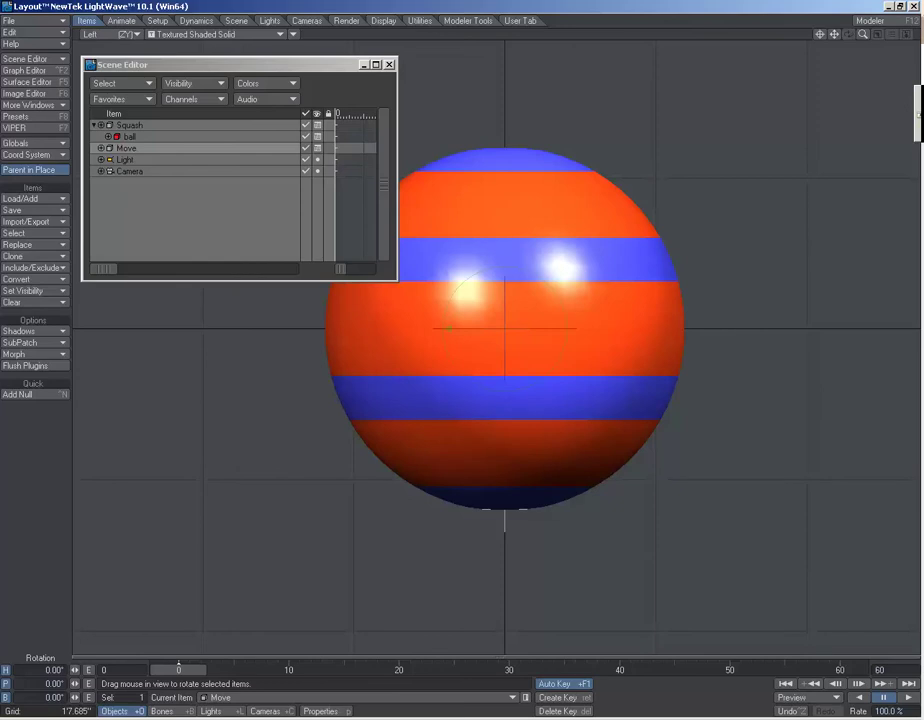
Step: Parent the Squash null, together with its ball, to the Move null
{"action": "double_click", "coordinate": [129, 125]}
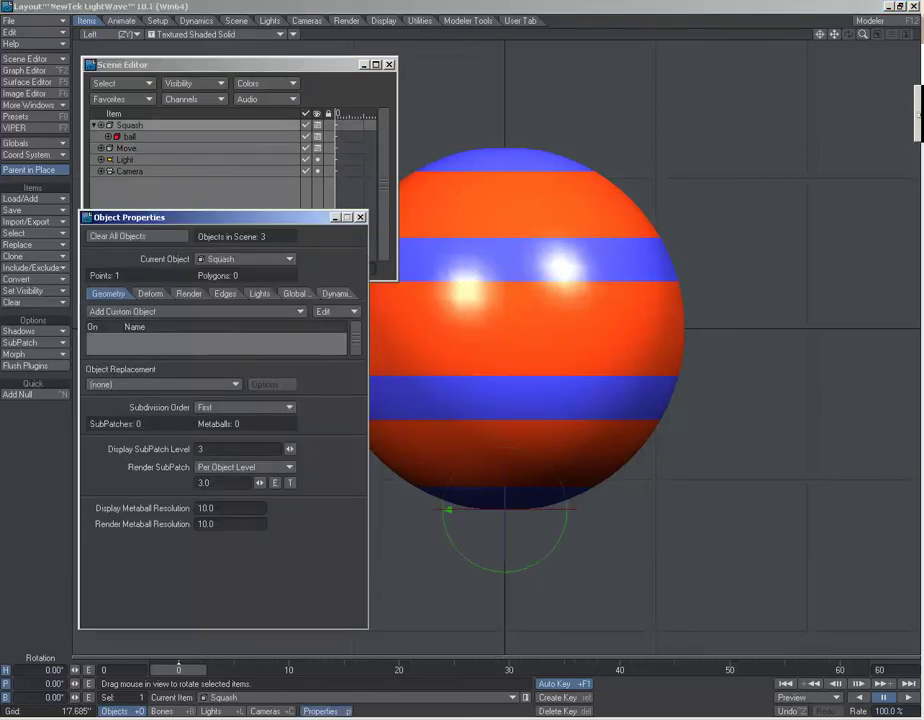
{"action": "key", "text": "p"}
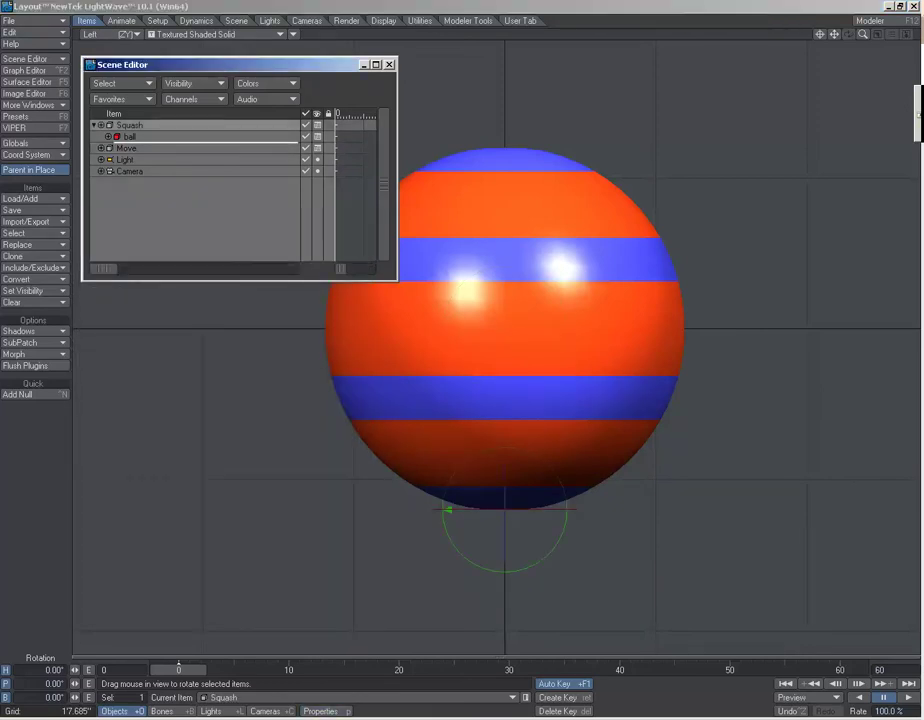
{"action": "left_click_drag", "start_coordinate": [129, 125], "coordinate": [131, 152]}
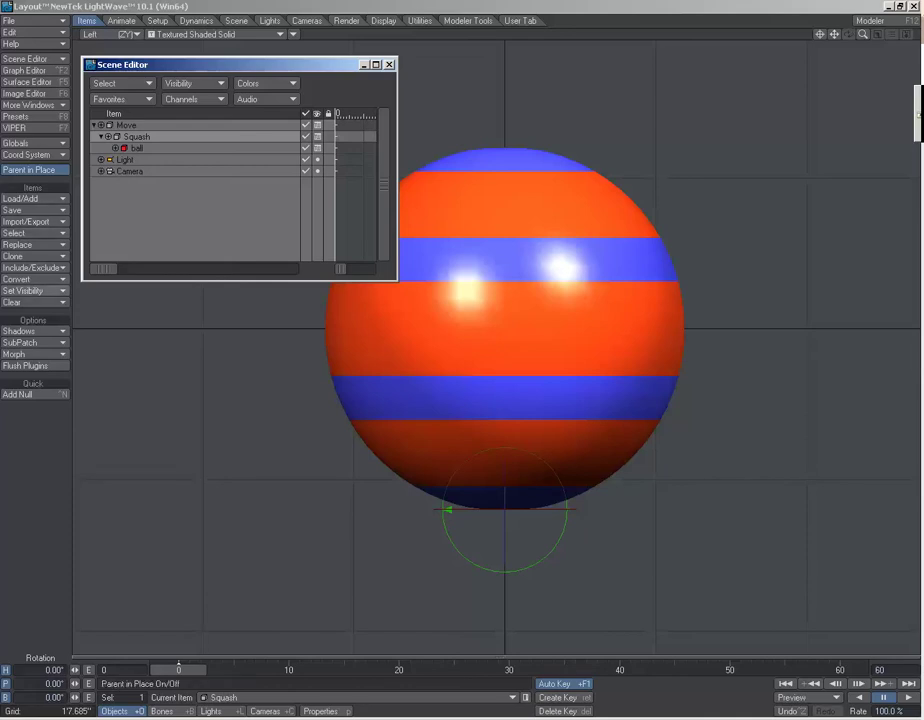
Step: Add a null object named Ball_Control
{"action": "left_click", "coordinate": [35, 198]}
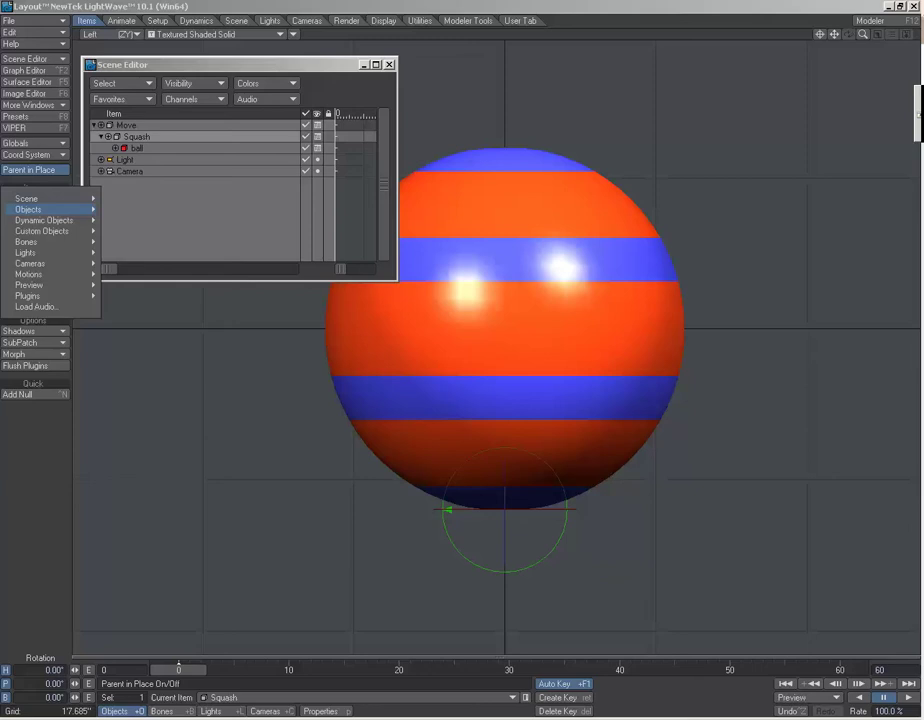
{"action": "mouse_move", "coordinate": [45, 209]}
{"action": "left_click", "coordinate": [120, 241]}
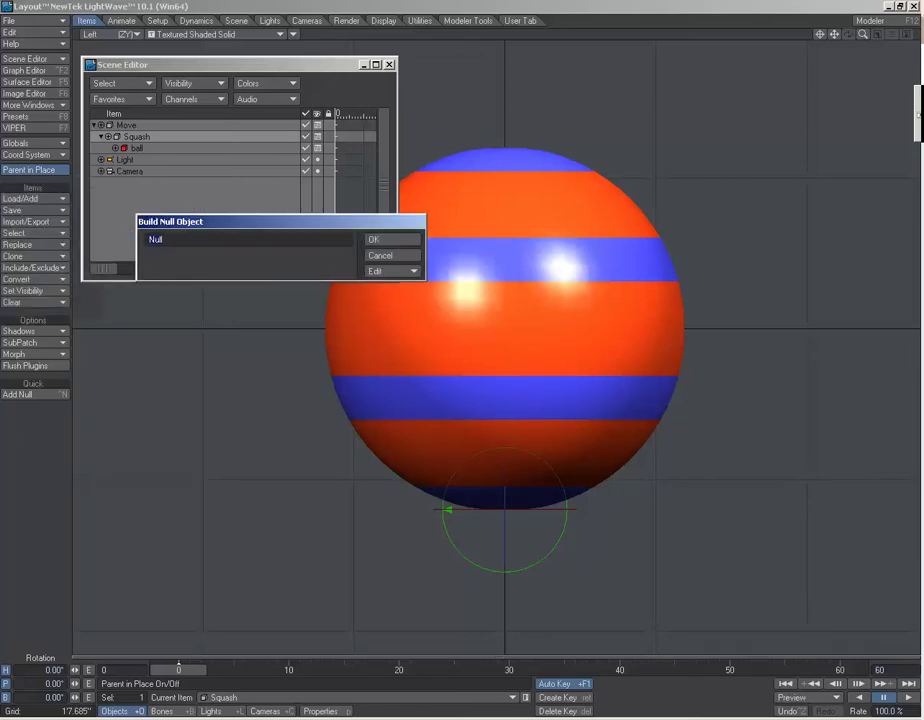
{"action": "type", "text": "Ball_Control"}
{"action": "key", "text": "Return"}
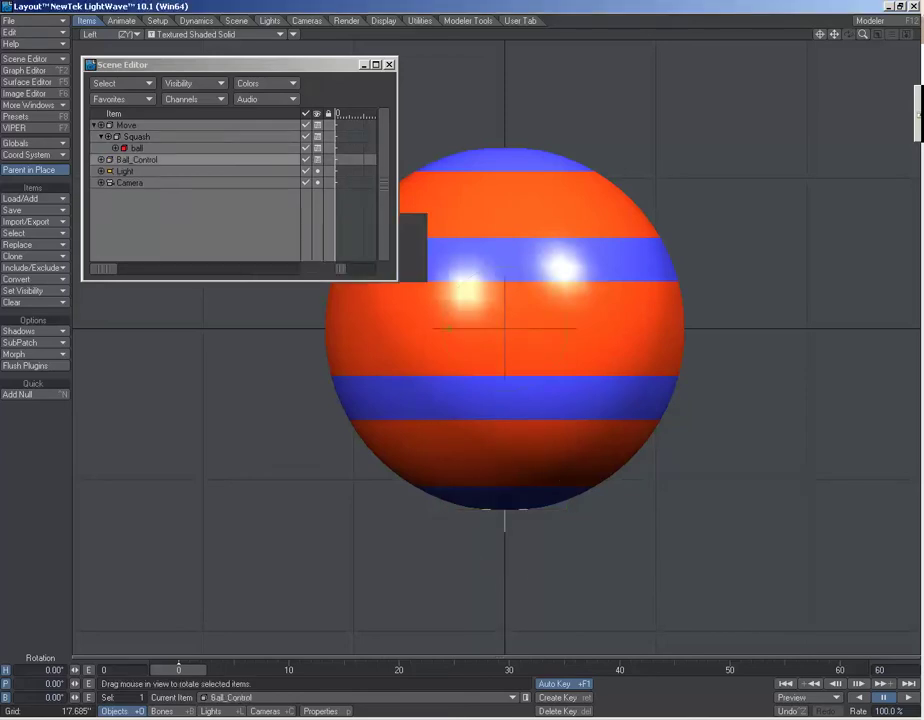
Step: Give the Ball_Control null an Item Shape custom object with the Ball shape and a scale of 4'3.125"
{"action": "key", "text": "p"}
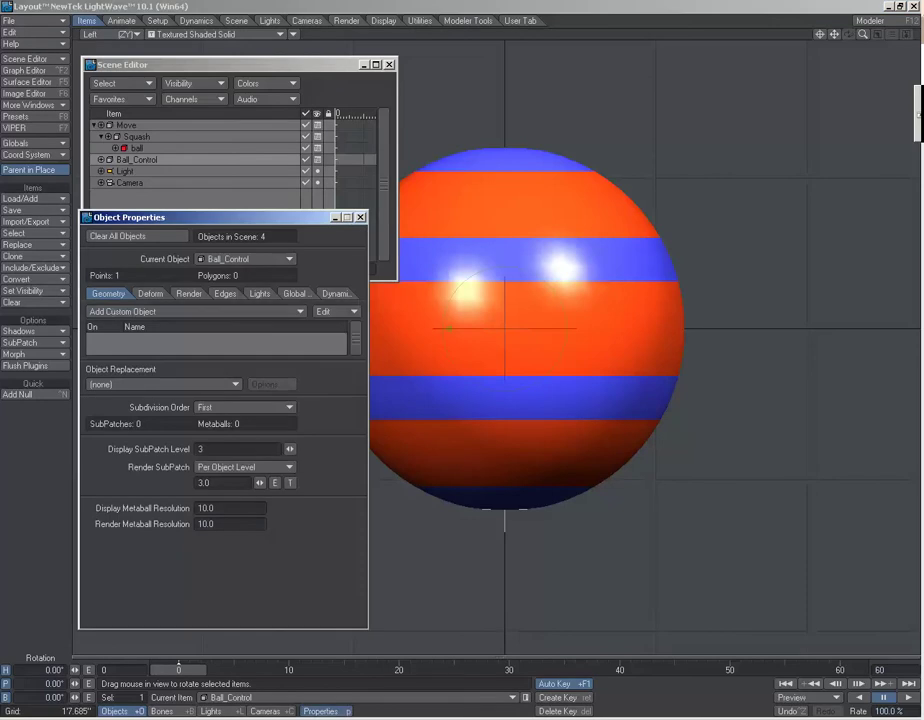
{"action": "left_click", "coordinate": [110, 311]}
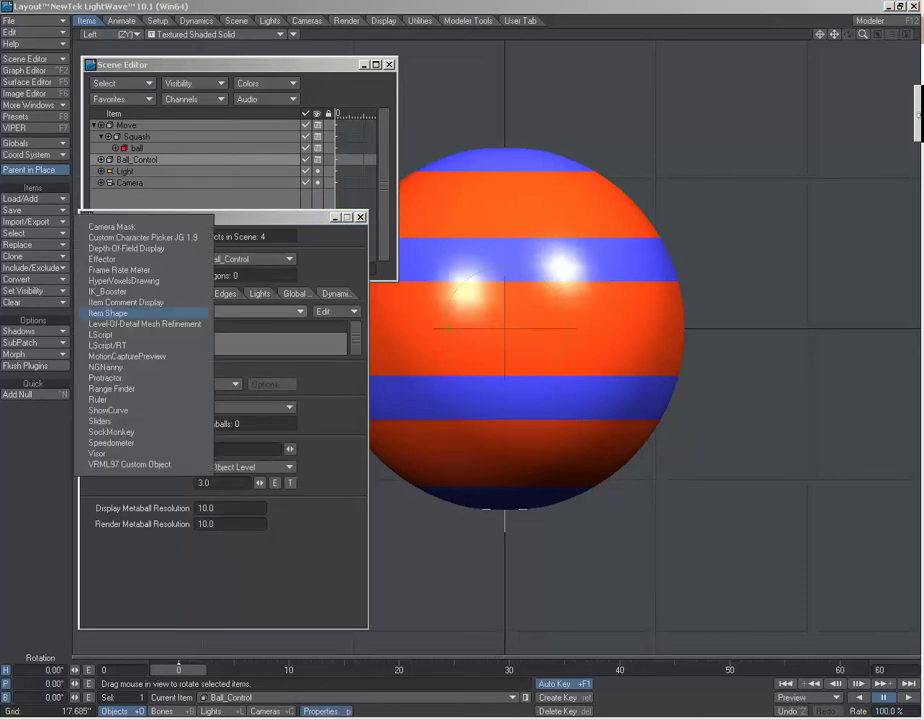
{"action": "left_click", "coordinate": [110, 313]}
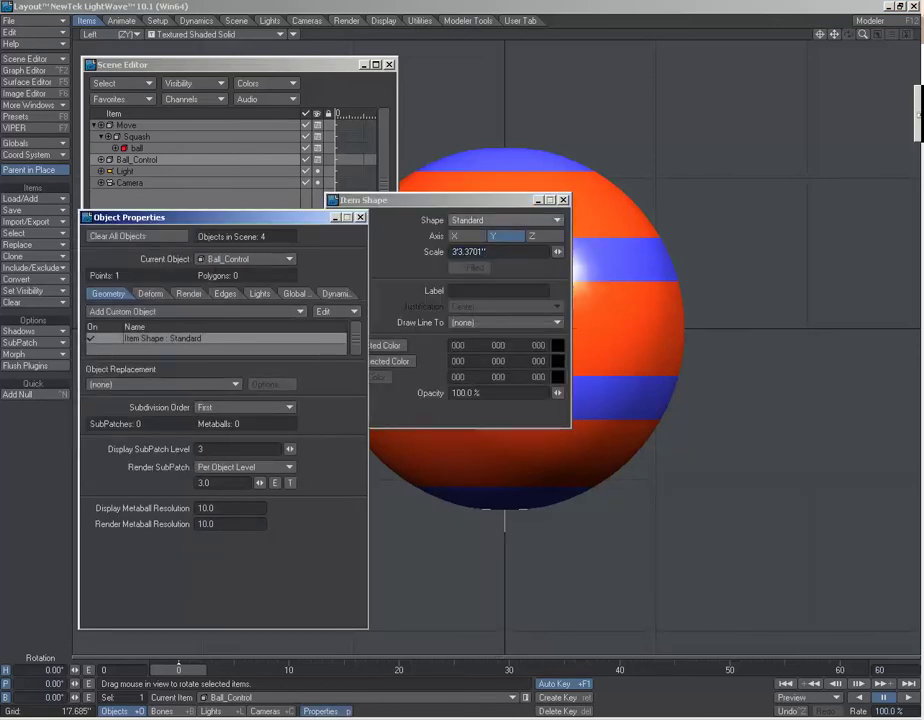
{"action": "left_click", "coordinate": [505, 220]}
{"action": "left_click", "coordinate": [485, 244]}
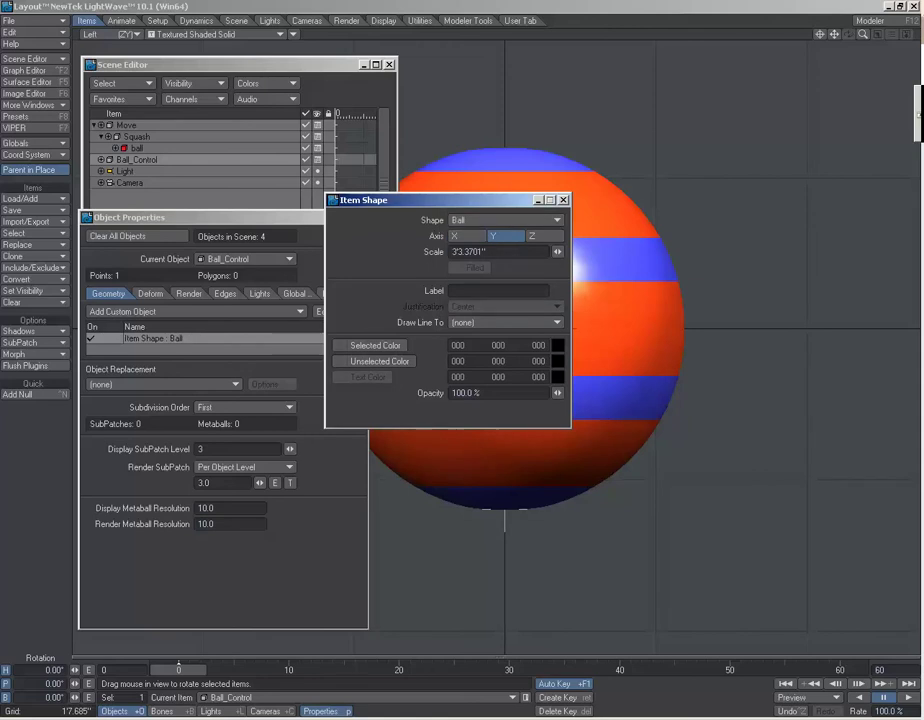
{"action": "left_click_drag", "start_coordinate": [558, 252], "coordinate": [572, 251]}
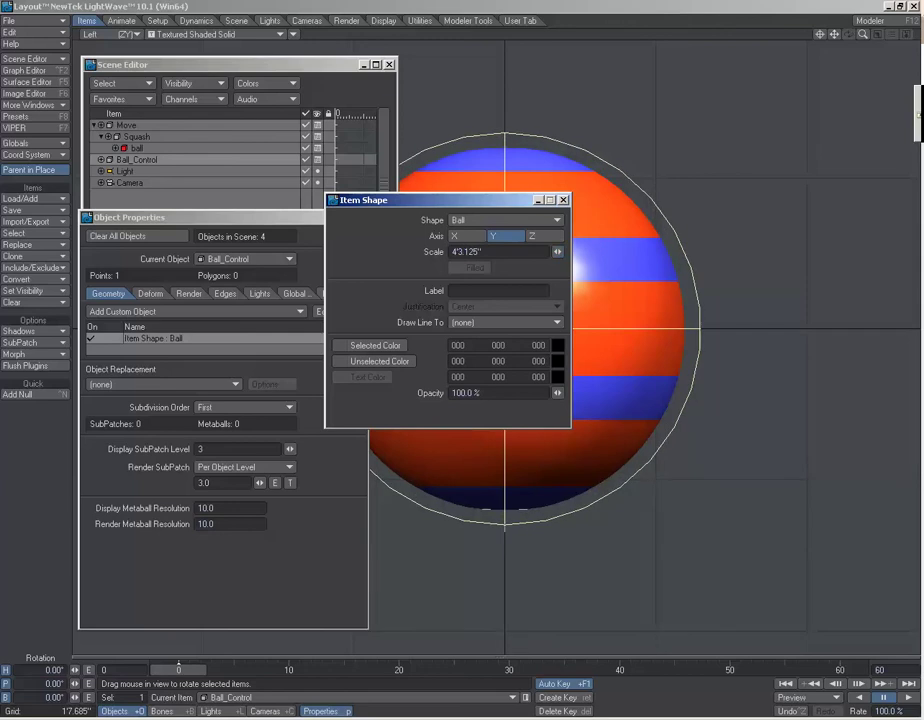
{"action": "left_click", "coordinate": [563, 200]}
{"action": "left_click", "coordinate": [360, 217]}
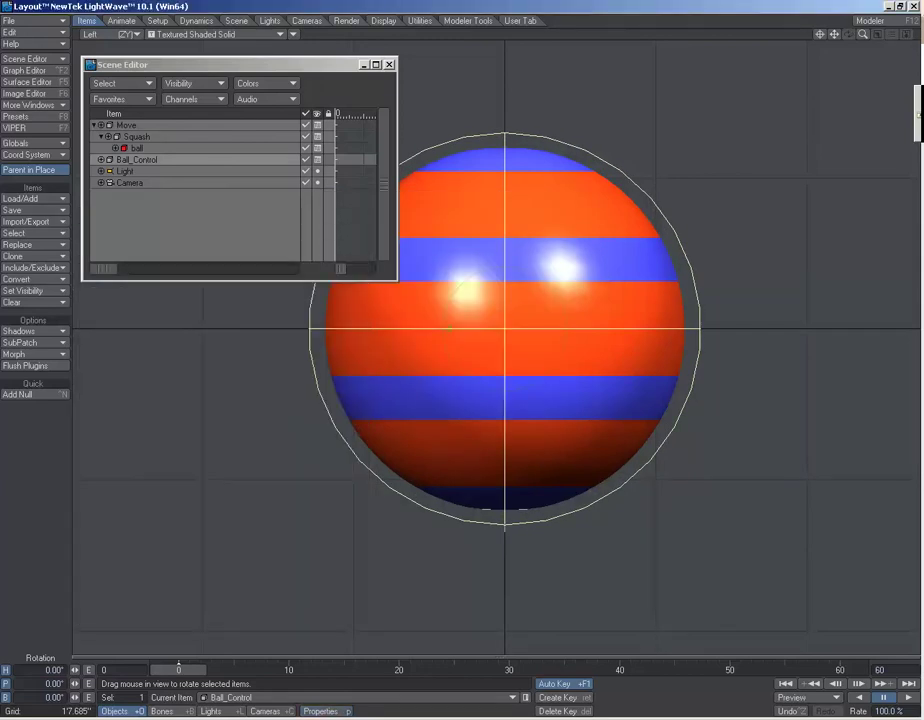
Step: Add a null object named Ball_Control_Squash
{"action": "left_click", "coordinate": [30, 198]}
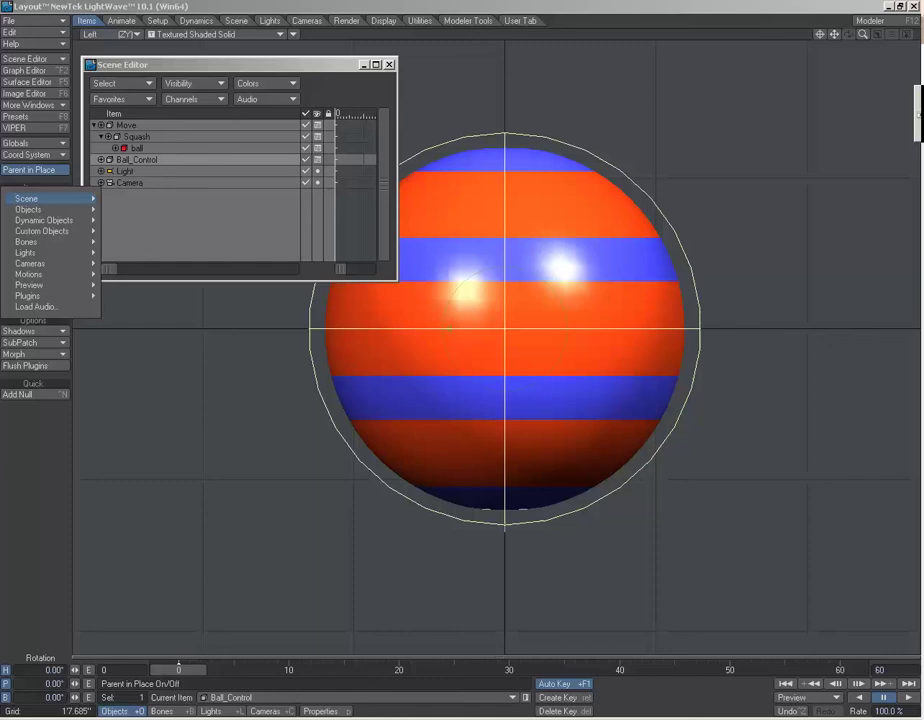
{"action": "mouse_move", "coordinate": [28, 209]}
{"action": "left_click", "coordinate": [115, 241]}
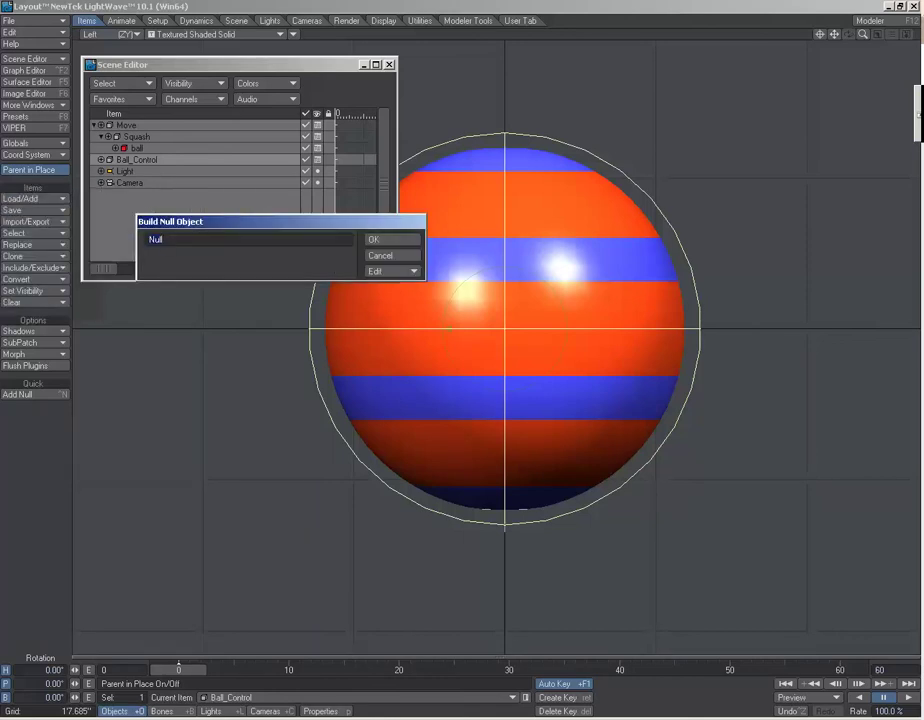
{"action": "type", "text": "Ball_Control_Squash"}
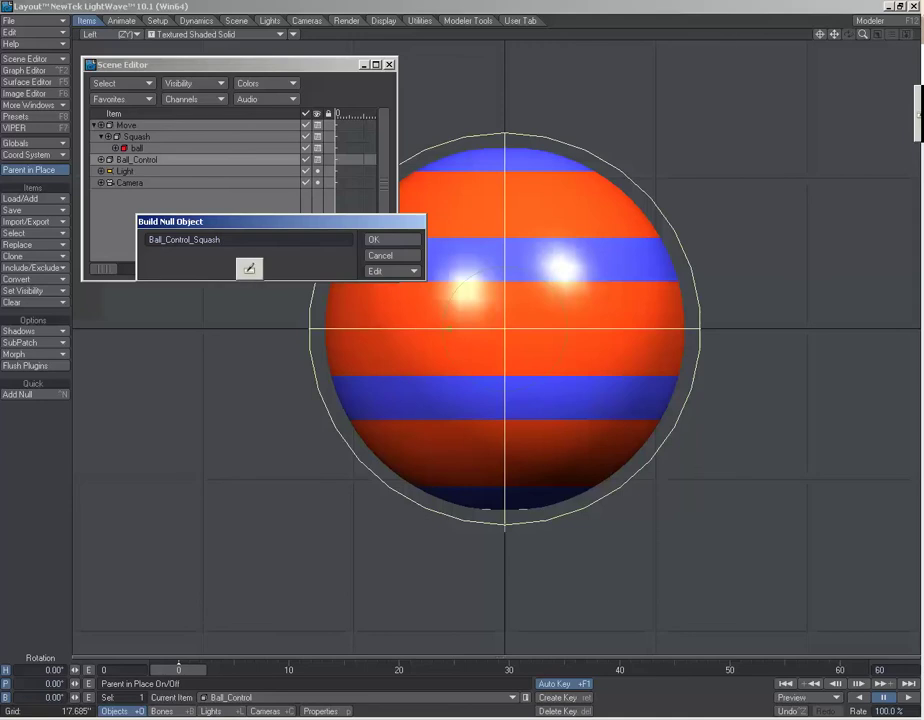
{"action": "key", "text": "Return"}
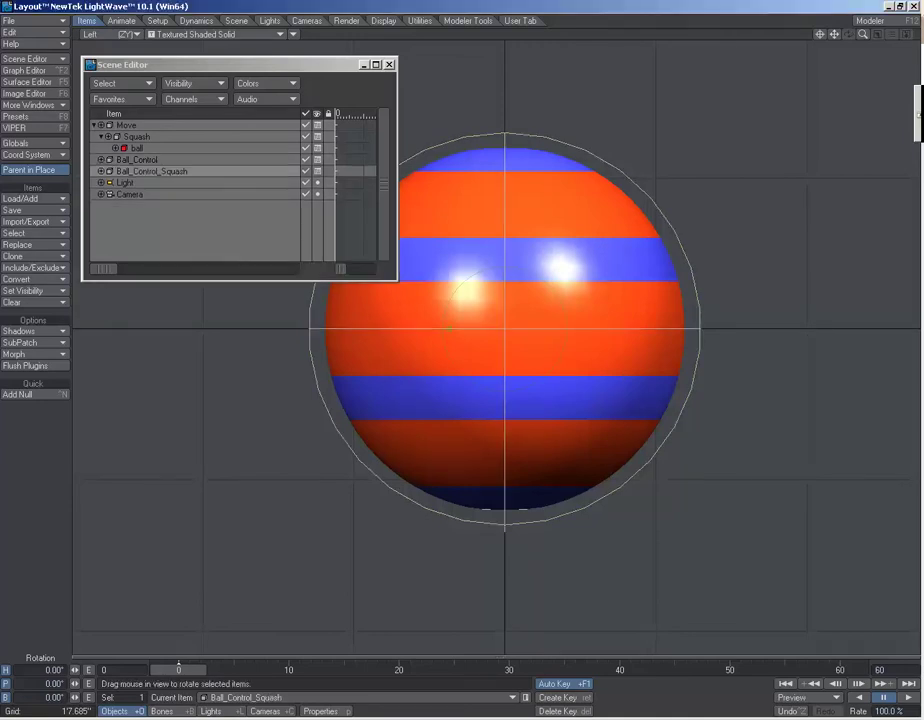
Step: Set the Ball_Control null's item color to Dark Blue
{"action": "right_click", "coordinate": [99, 151]}
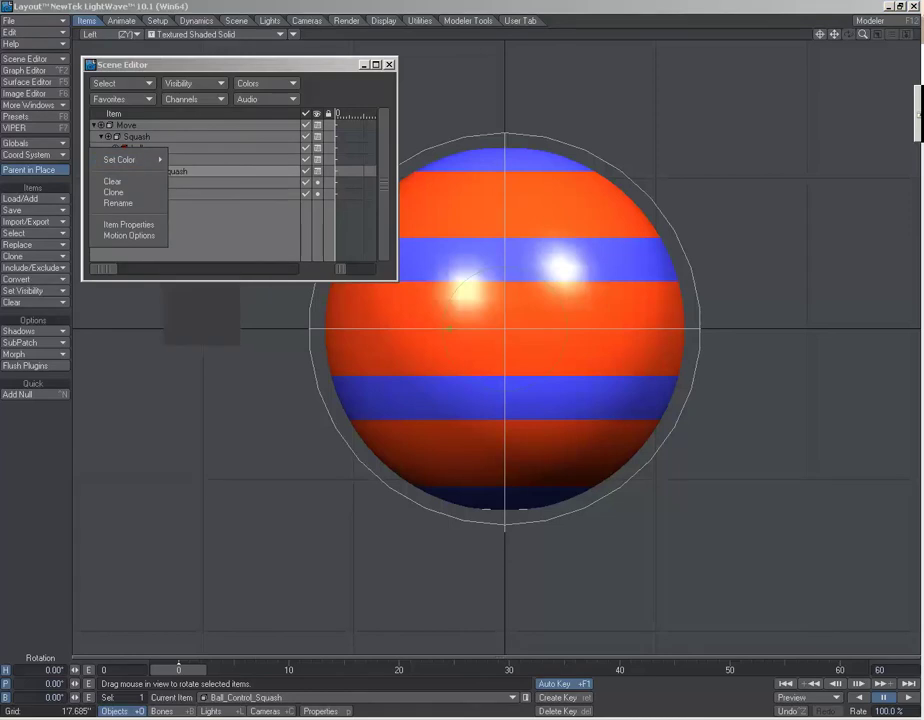
{"action": "mouse_move", "coordinate": [120, 159]}
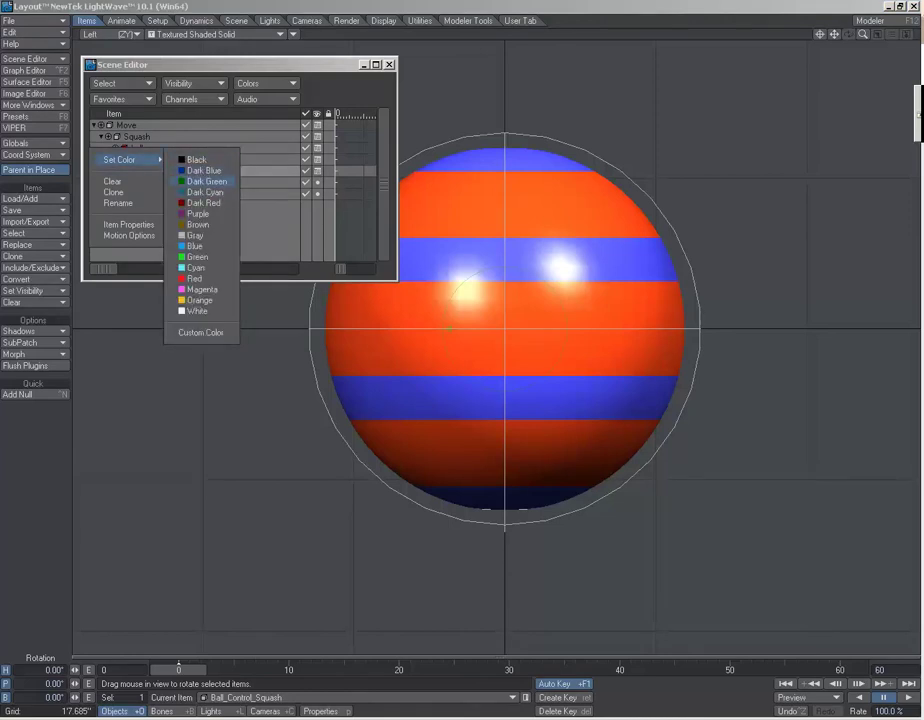
{"action": "left_click", "coordinate": [204, 171]}
Step: Set the Ball_Control_Squash null's item color to Dark Blue
{"action": "right_click", "coordinate": [110, 171]}
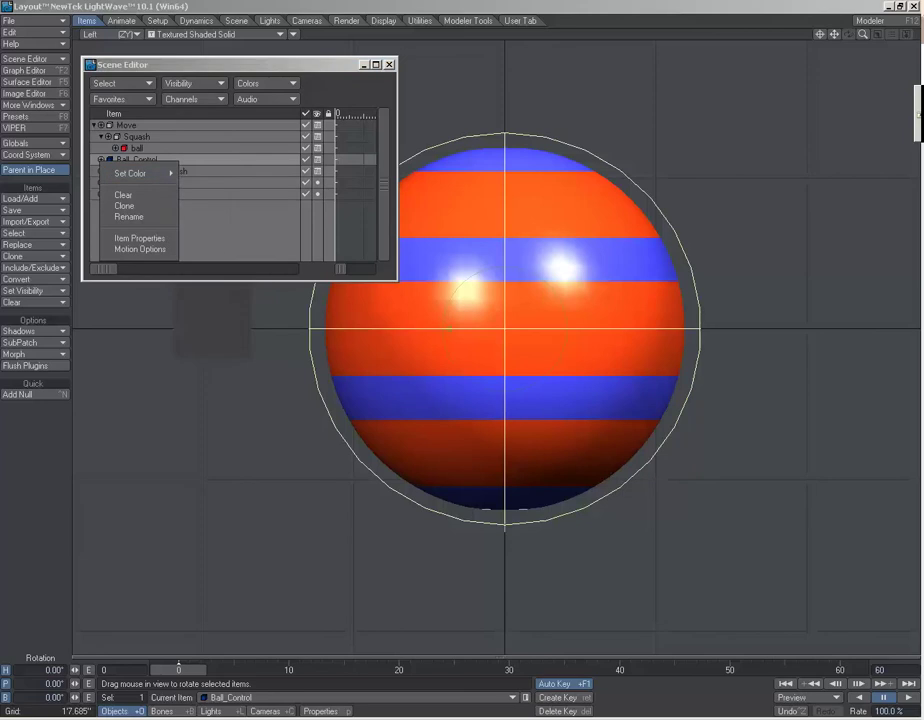
{"action": "left_click", "coordinate": [212, 184]}
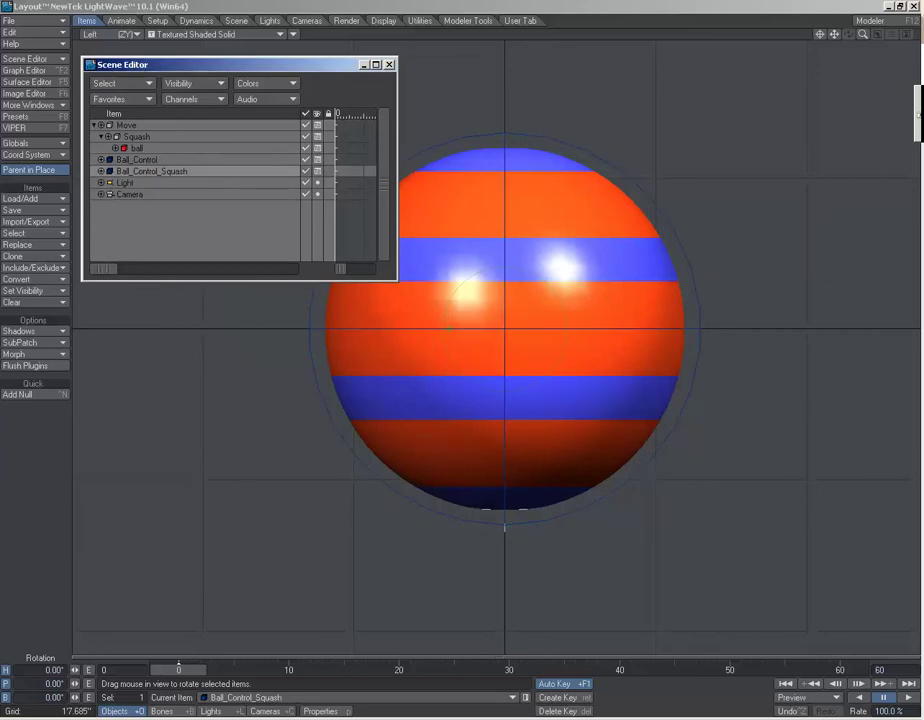
{"action": "key", "text": "ctrl+n"}
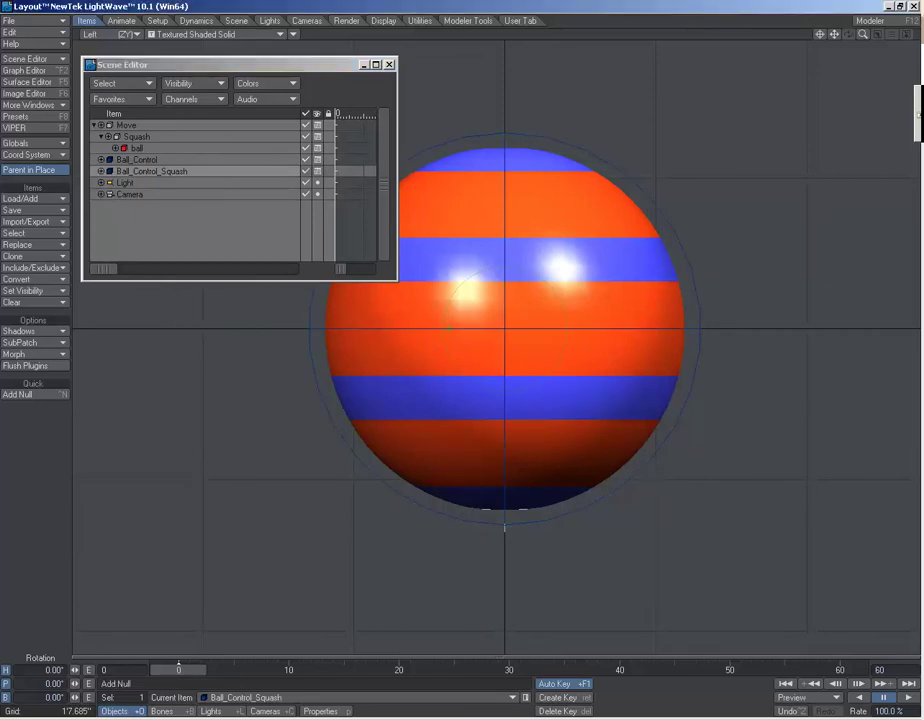
{"action": "key", "text": "Escape"}
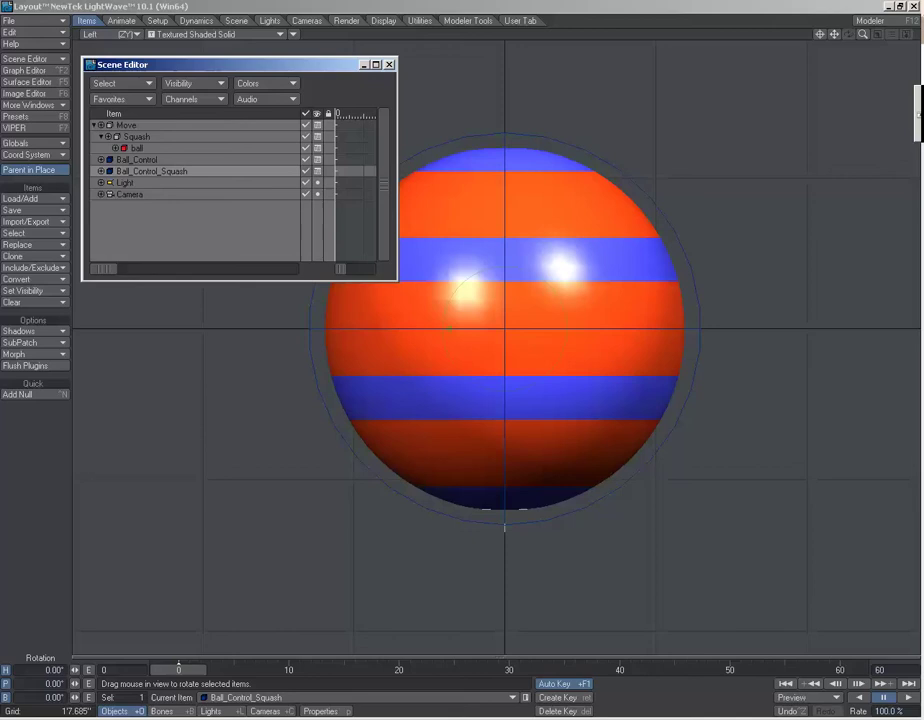
Step: Assign Ball_Control as the position item in the motion options of the Ball_Control_Squash null
{"action": "key", "text": "m"}
{"action": "left_click_drag", "start_coordinate": [188, 199], "coordinate": [197, 204]}
{"action": "left_click", "coordinate": [125, 363]}
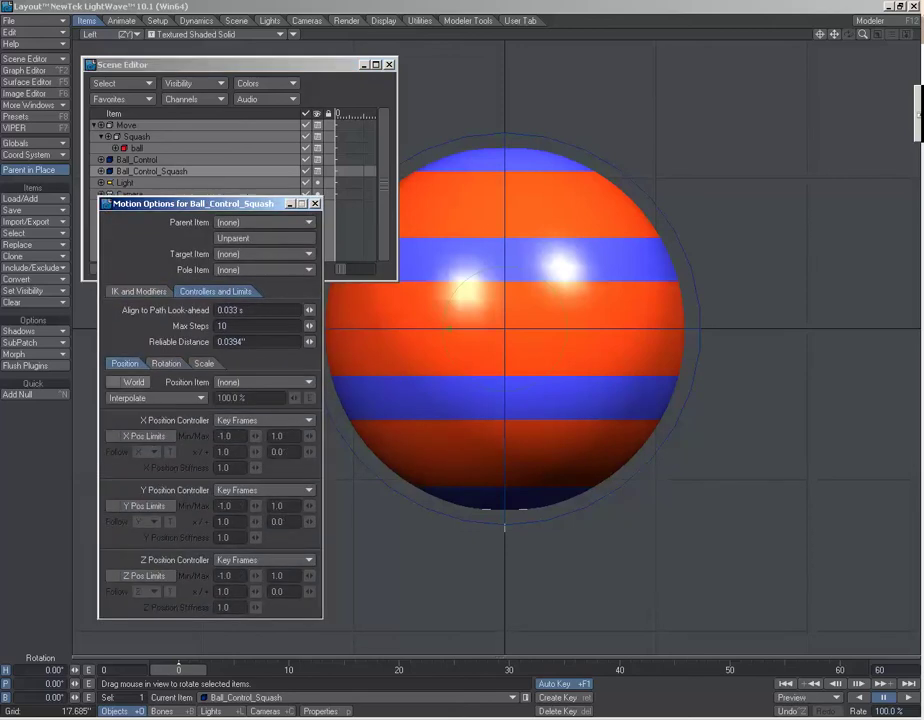
{"action": "left_click", "coordinate": [258, 382]}
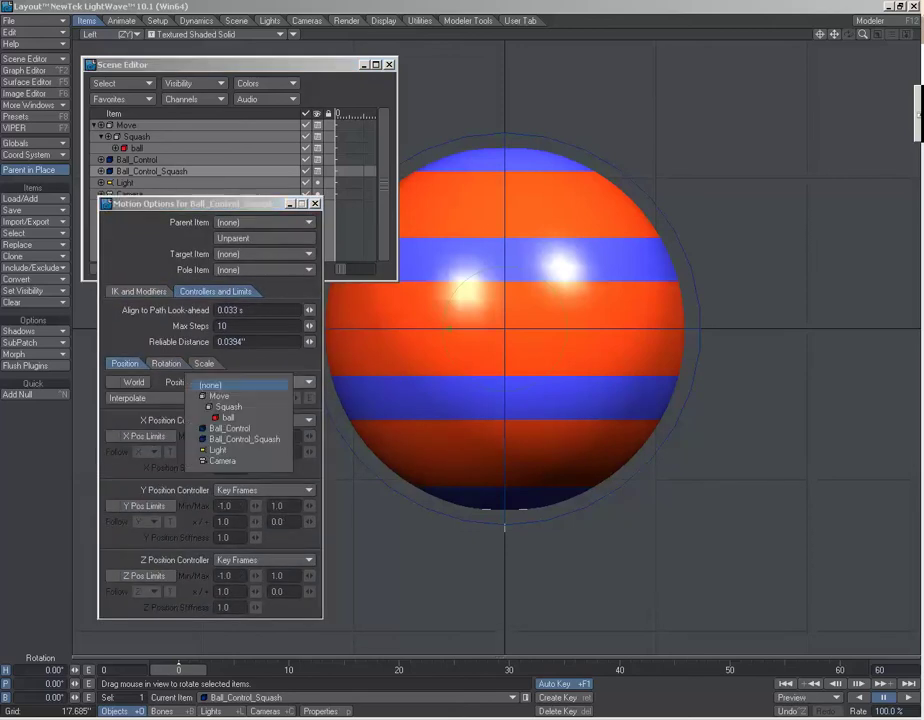
{"action": "left_click", "coordinate": [230, 428]}
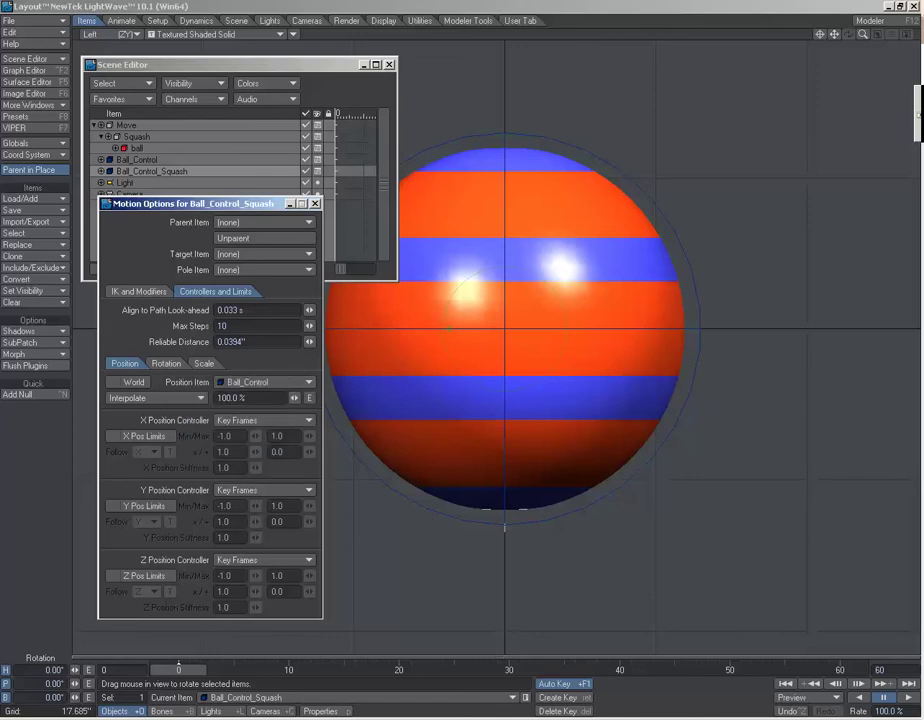
Step: Set Ball_Control_Squash's X, Y and Z position controllers to Same as Item, with a Y offset of -0.601
{"action": "left_click", "coordinate": [264, 420]}
{"action": "left_click", "coordinate": [240, 484]}
{"action": "left_click", "coordinate": [264, 490]}
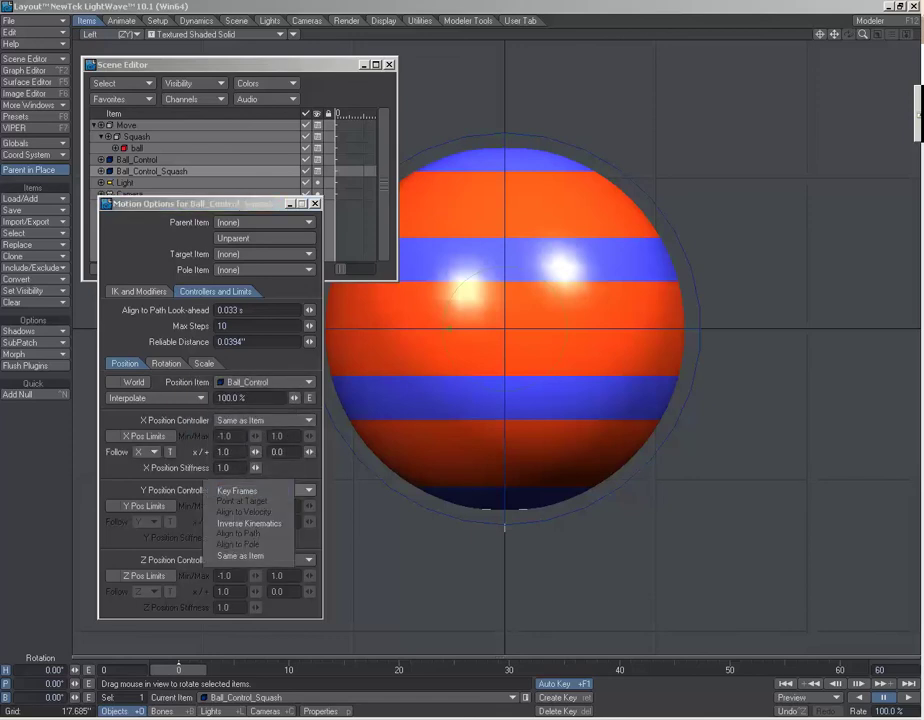
{"action": "left_click", "coordinate": [240, 555]}
{"action": "left_click", "coordinate": [264, 560]}
{"action": "left_click", "coordinate": [240, 624]}
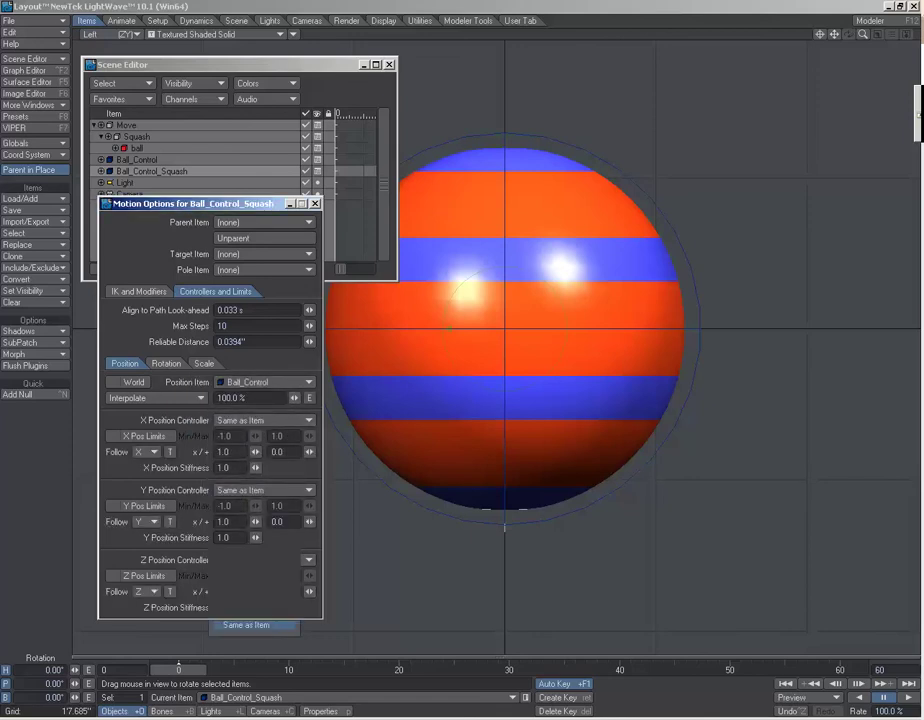
{"action": "left_click_drag", "start_coordinate": [309, 522], "coordinate": [269, 521]}
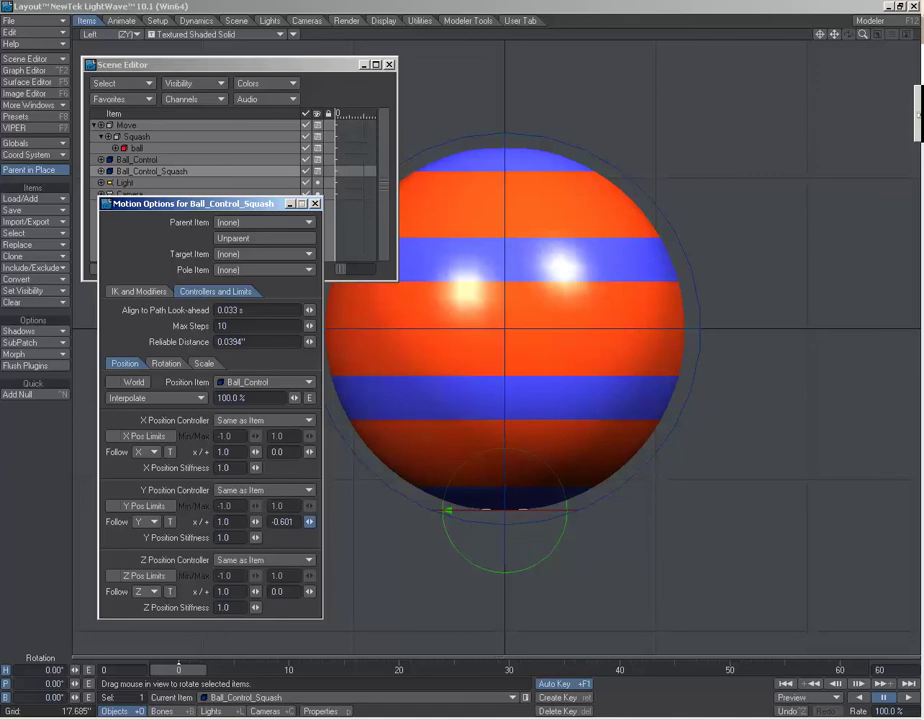
Step: Give the Ball_Control_Squash null an Item Shape custom object with the Box shape and a reduced scale
{"action": "key", "text": "p"}
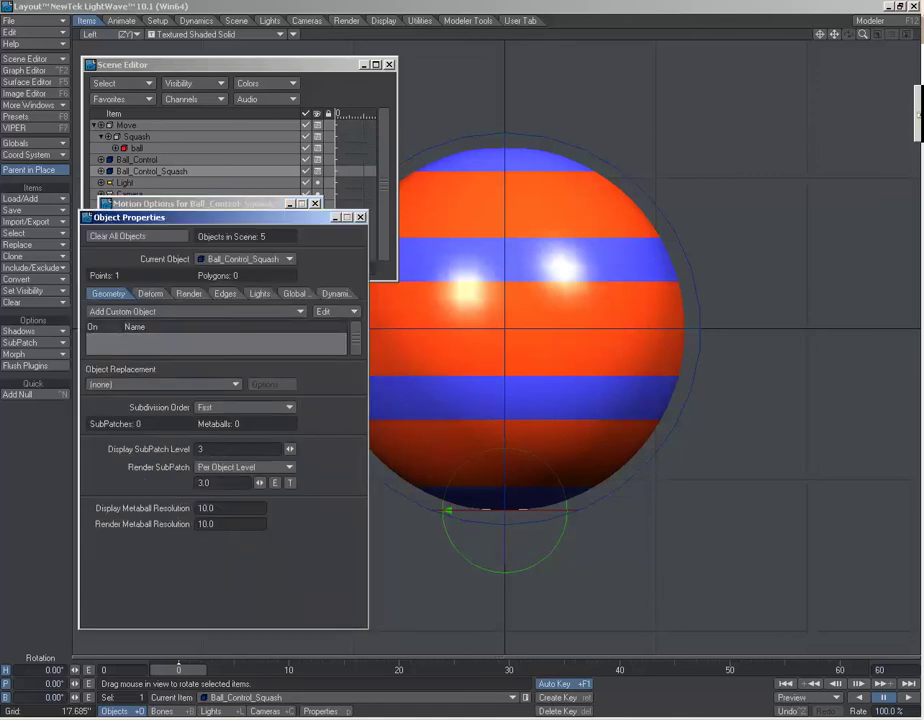
{"action": "left_click", "coordinate": [130, 312]}
{"action": "left_click", "coordinate": [87, 315]}
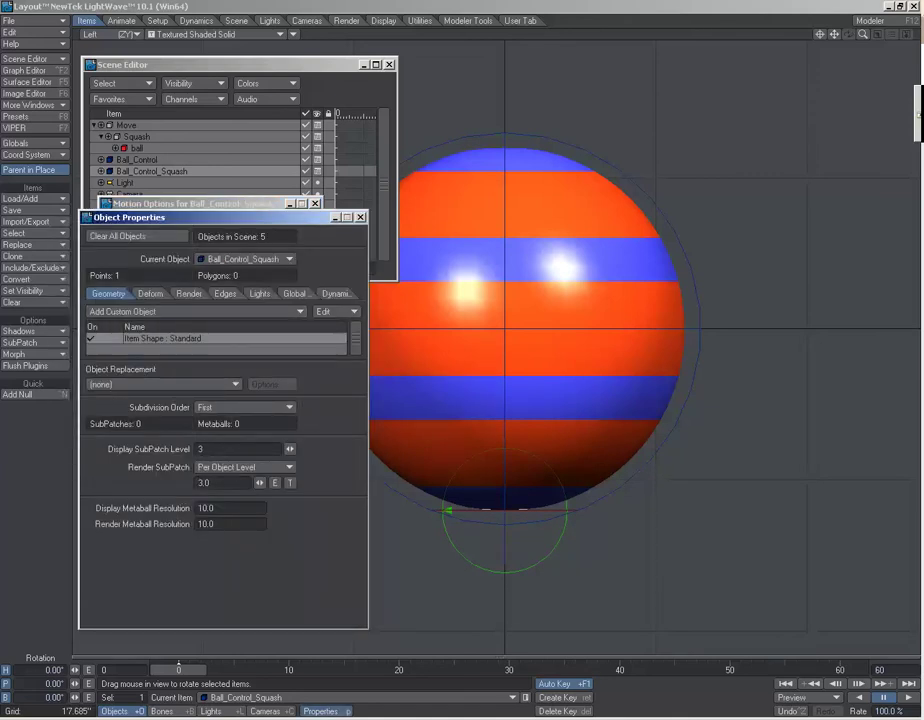
{"action": "double_click", "coordinate": [160, 338]}
{"action": "left_click", "coordinate": [505, 220]}
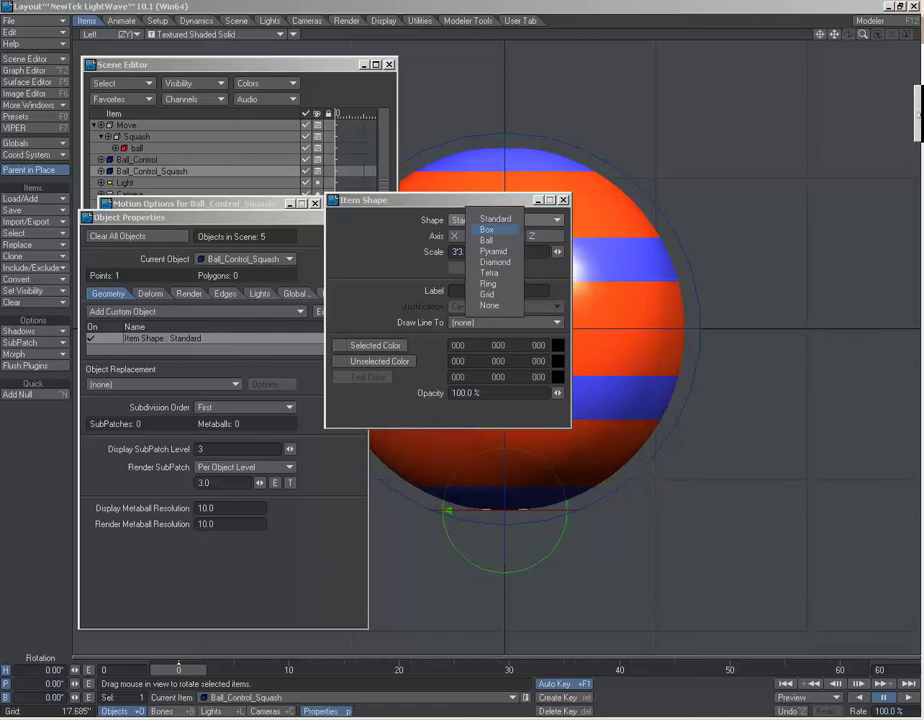
{"action": "left_click", "coordinate": [495, 229]}
{"action": "left_click_drag", "start_coordinate": [558, 252], "coordinate": [488, 252]}
{"action": "left_click", "coordinate": [563, 200]}
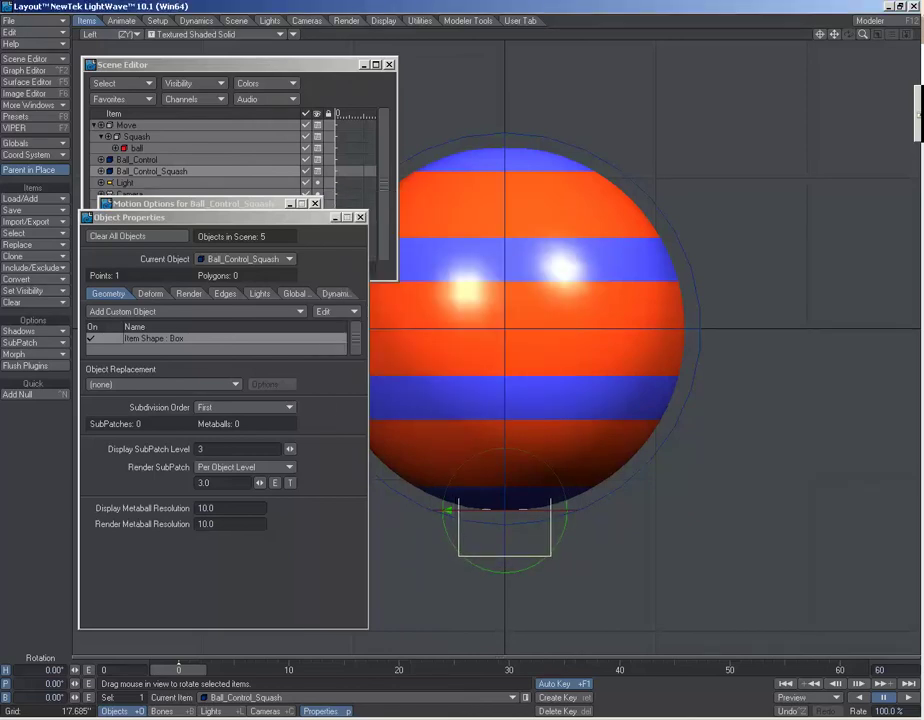
Step: Assign Ball_Control as the position item in the motion options of the Move null
{"action": "left_click", "coordinate": [127, 125]}
{"action": "key", "text": "p"}
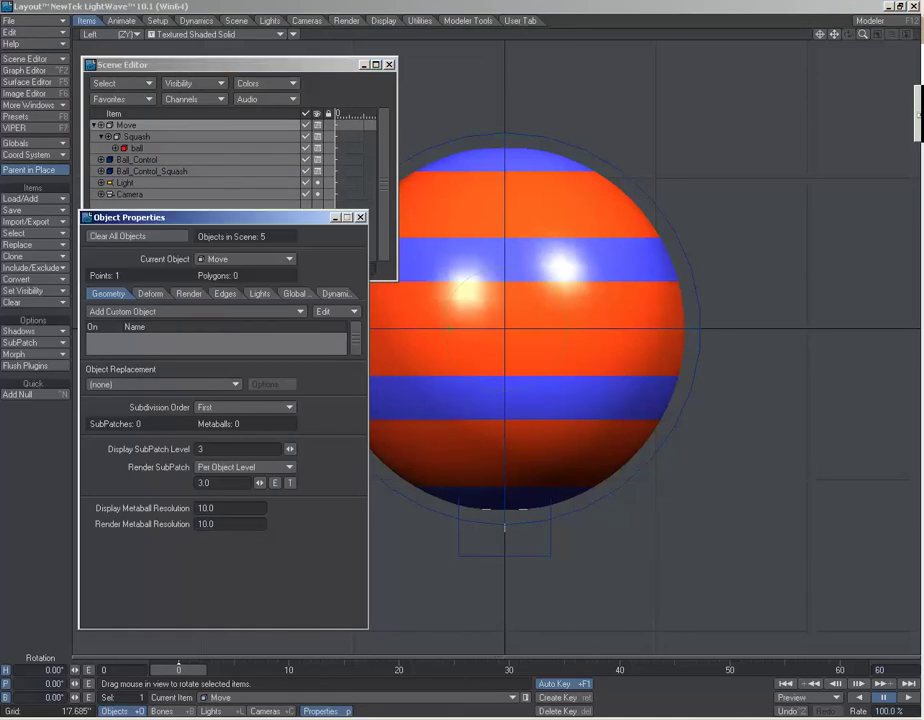
{"action": "key", "text": "p"}
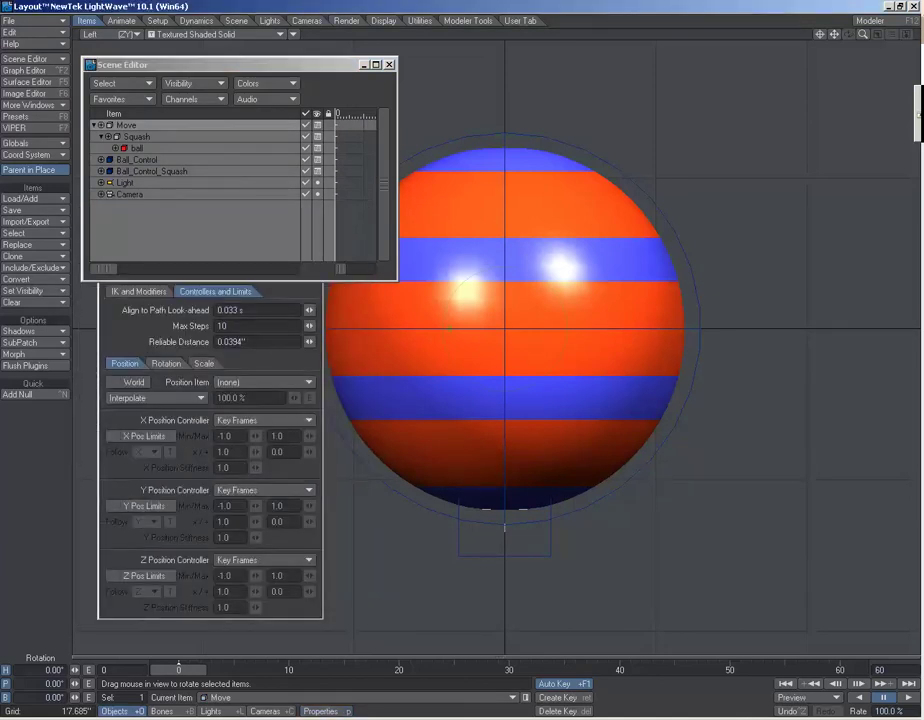
{"action": "key", "text": "m"}
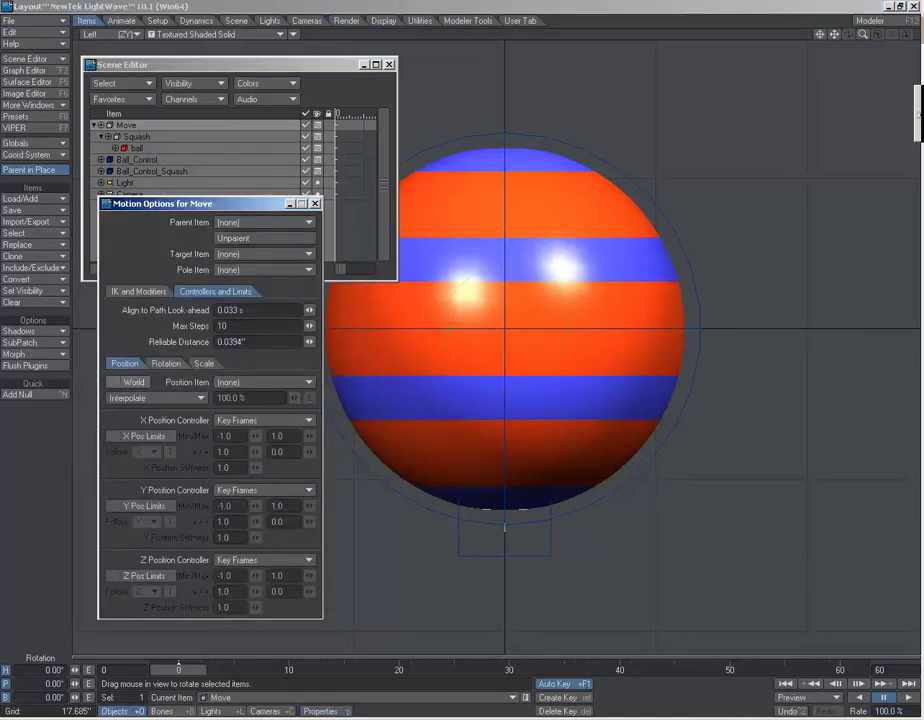
{"action": "left_click", "coordinate": [240, 382]}
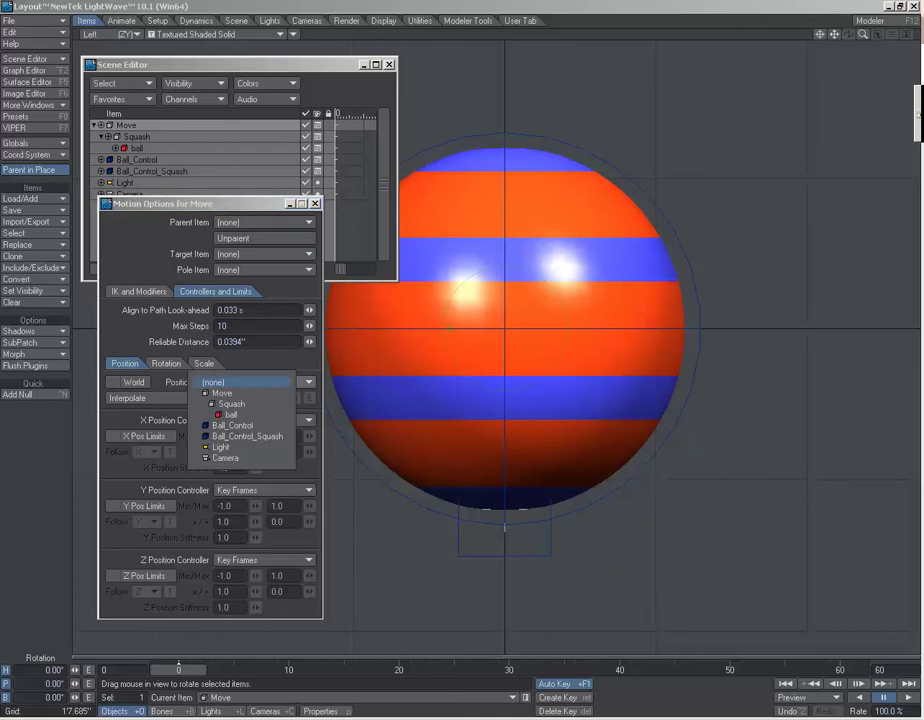
{"action": "left_click", "coordinate": [232, 425]}
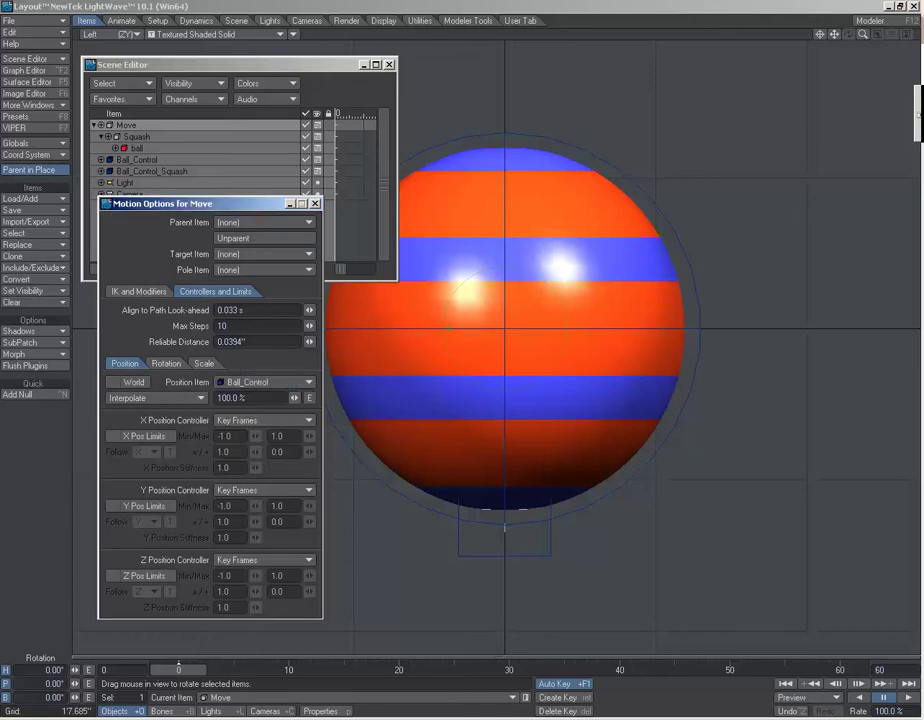
Step: Set the Move null's X, Y and Z position controllers to Same as Item
{"action": "left_click", "coordinate": [240, 420]}
{"action": "left_click", "coordinate": [245, 484]}
{"action": "left_click", "coordinate": [250, 490]}
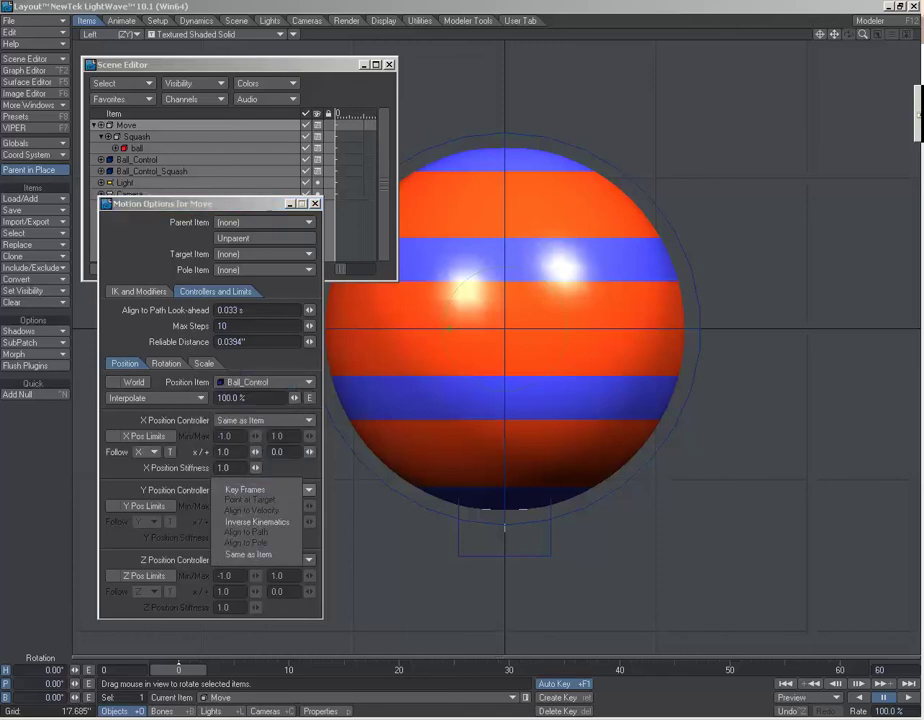
{"action": "left_click", "coordinate": [248, 554]}
{"action": "left_click", "coordinate": [265, 560]}
{"action": "left_click", "coordinate": [248, 622]}
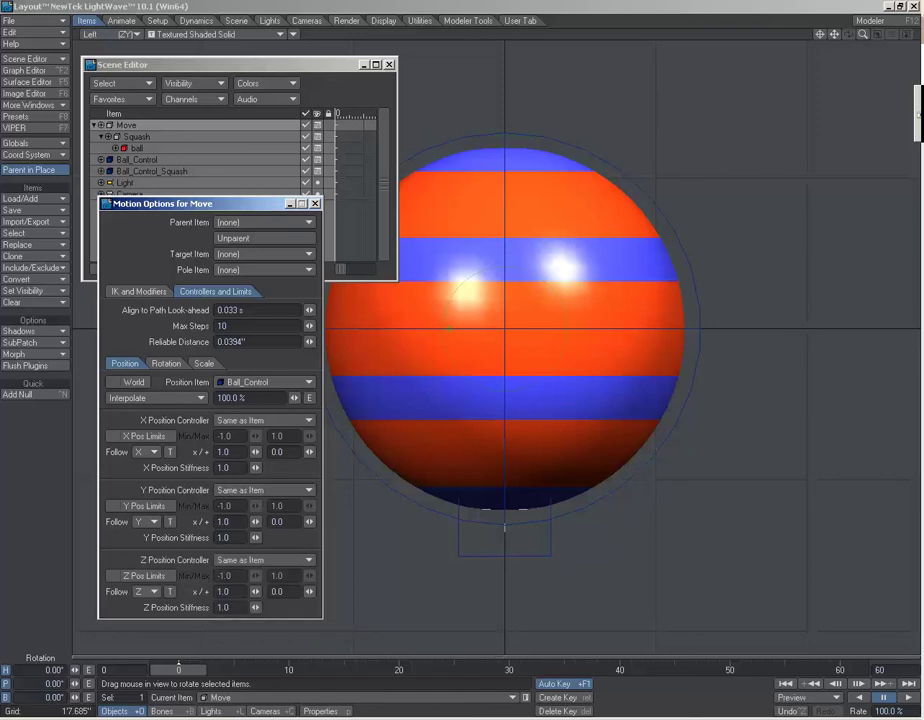
Step: Assign Ball_Control_Squash as the rotation item in the motion options of the Squash null
{"action": "left_click", "coordinate": [138, 137]}
{"action": "left_click", "coordinate": [264, 382]}
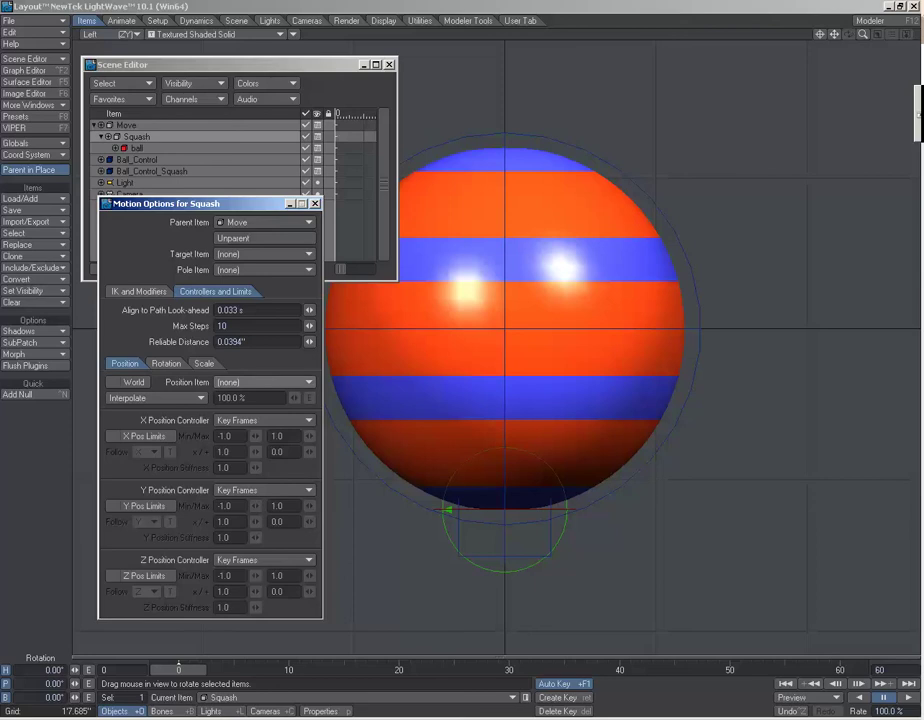
{"action": "left_click", "coordinate": [166, 364]}
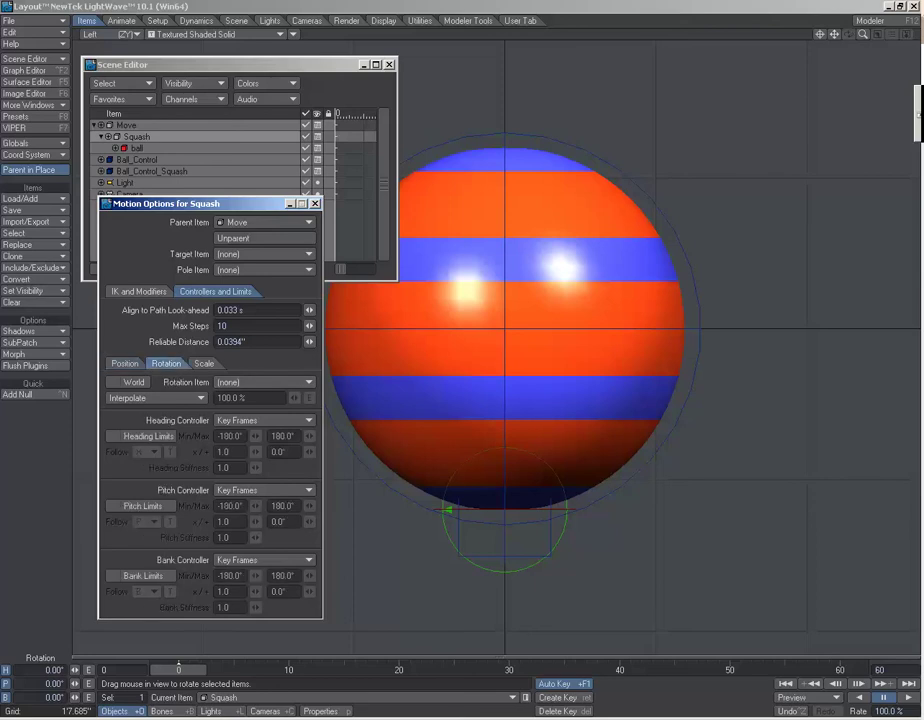
{"action": "left_click", "coordinate": [240, 381]}
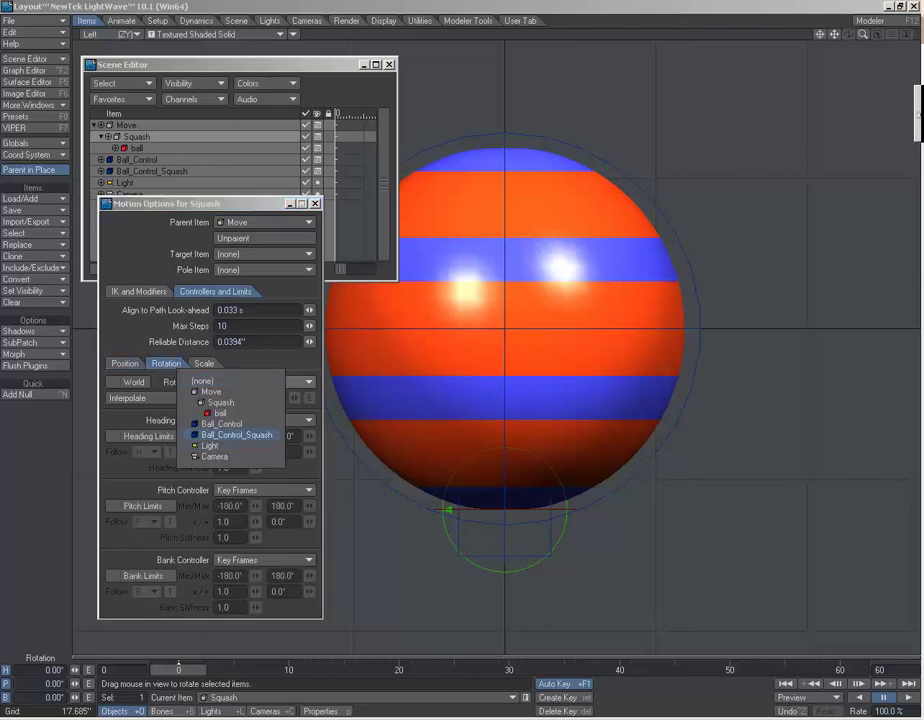
{"action": "left_click", "coordinate": [236, 435]}
Step: Set the Squash null's heading, pitch and bank controllers to Same as Item
{"action": "left_click", "coordinate": [265, 420]}
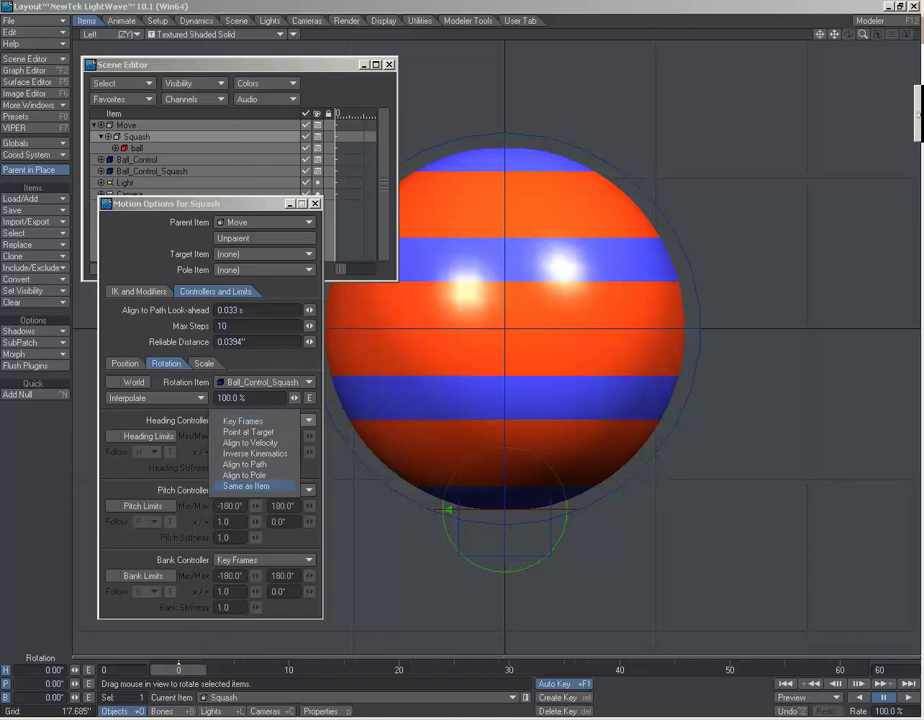
{"action": "left_click", "coordinate": [246, 486]}
{"action": "left_click", "coordinate": [265, 490]}
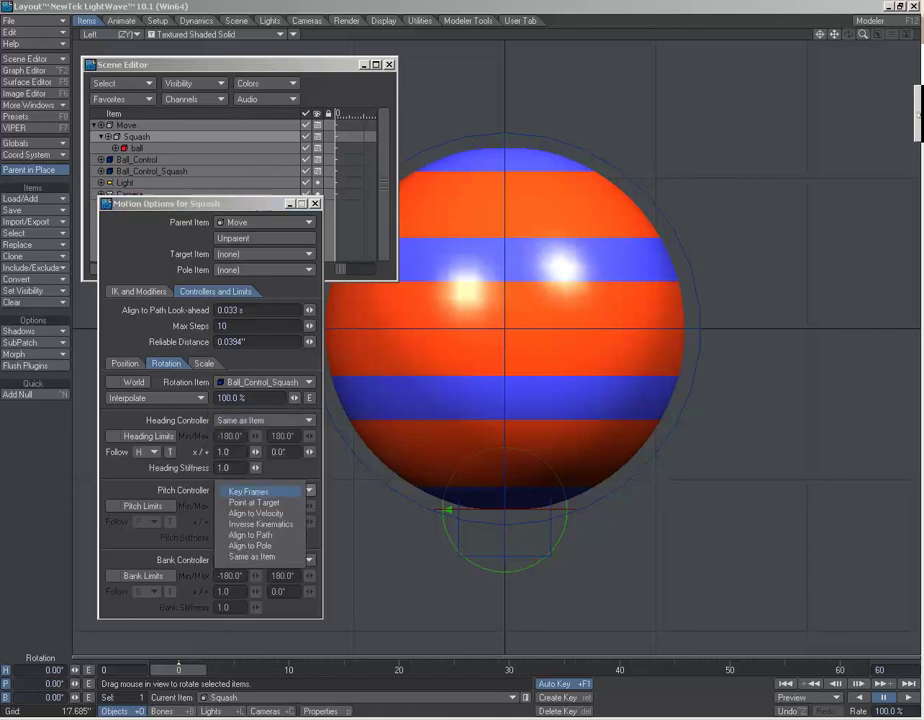
{"action": "left_click", "coordinate": [246, 555]}
{"action": "left_click", "coordinate": [265, 560]}
{"action": "left_click", "coordinate": [252, 625]}
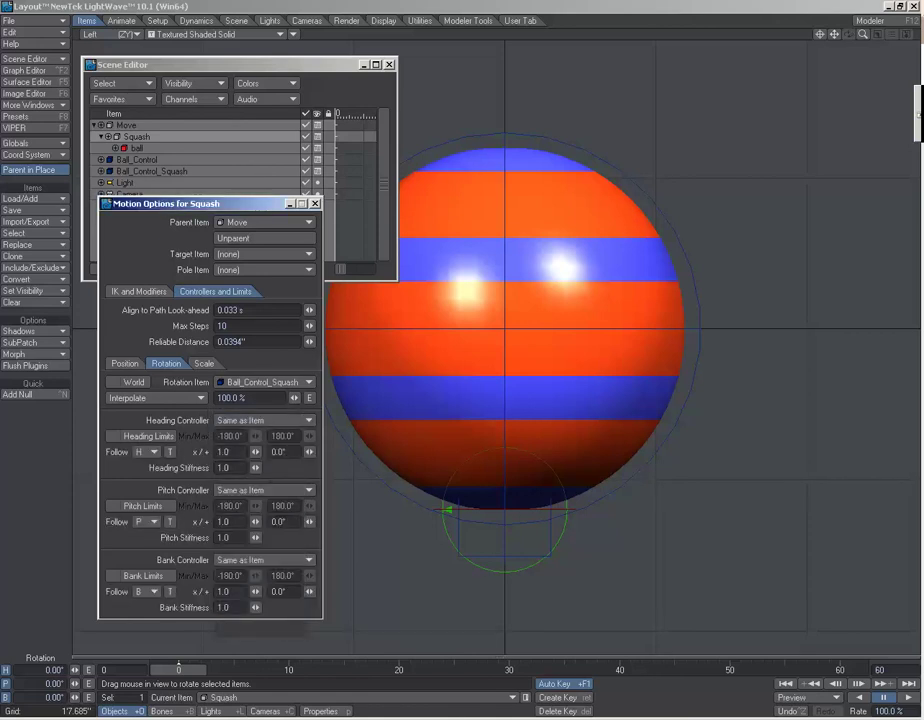
Step: Assign Ball_Control_Squash as the Squash null's scale item and set its Y scale controller to Same as Item
{"action": "left_click", "coordinate": [204, 363]}
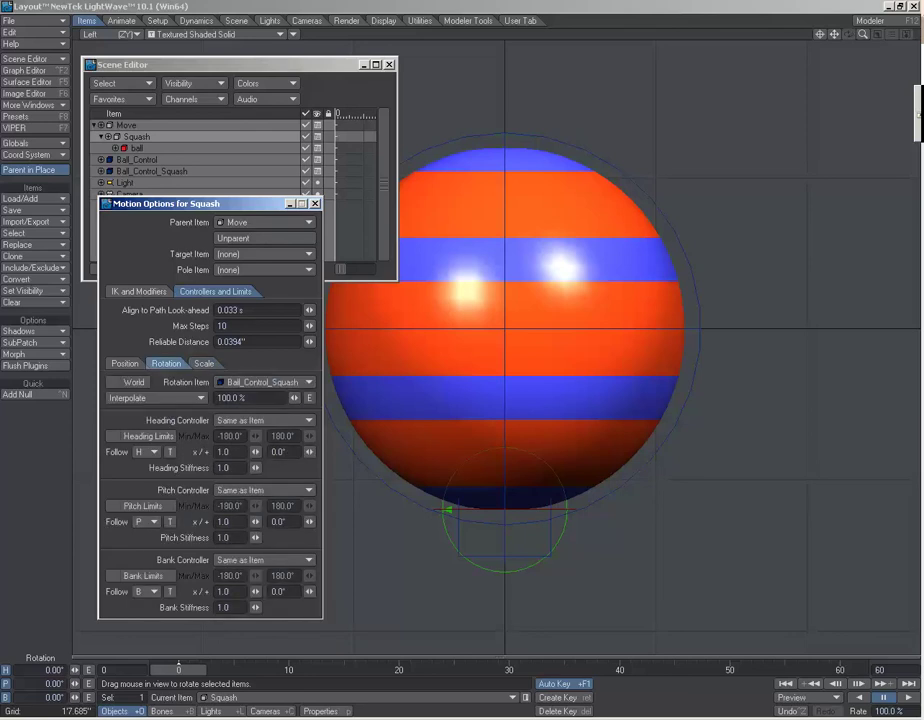
{"action": "left_click", "coordinate": [204, 363]}
{"action": "left_click", "coordinate": [265, 382]}
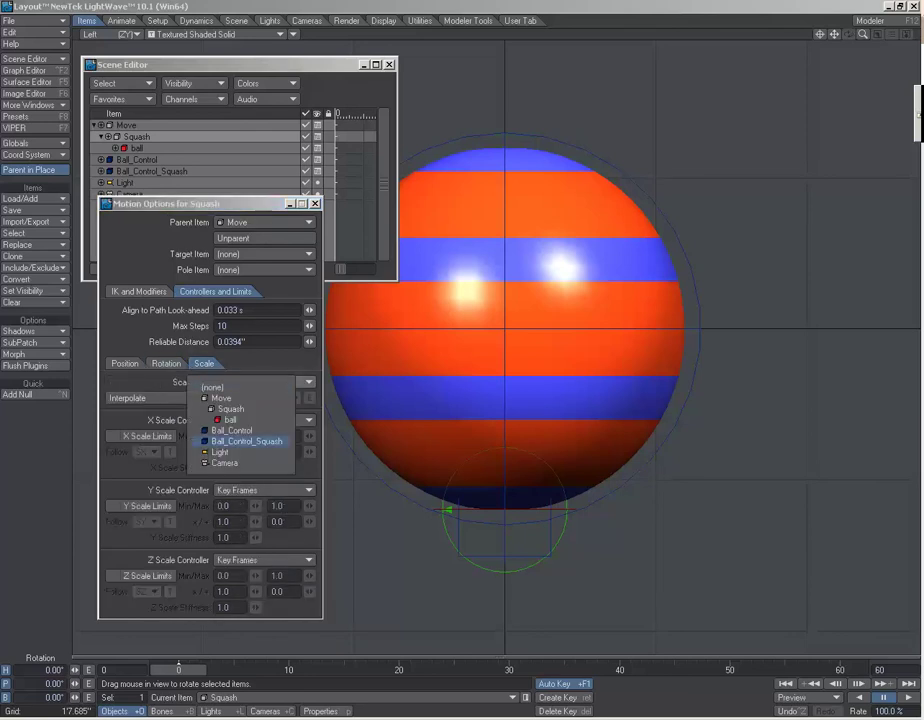
{"action": "left_click", "coordinate": [246, 441]}
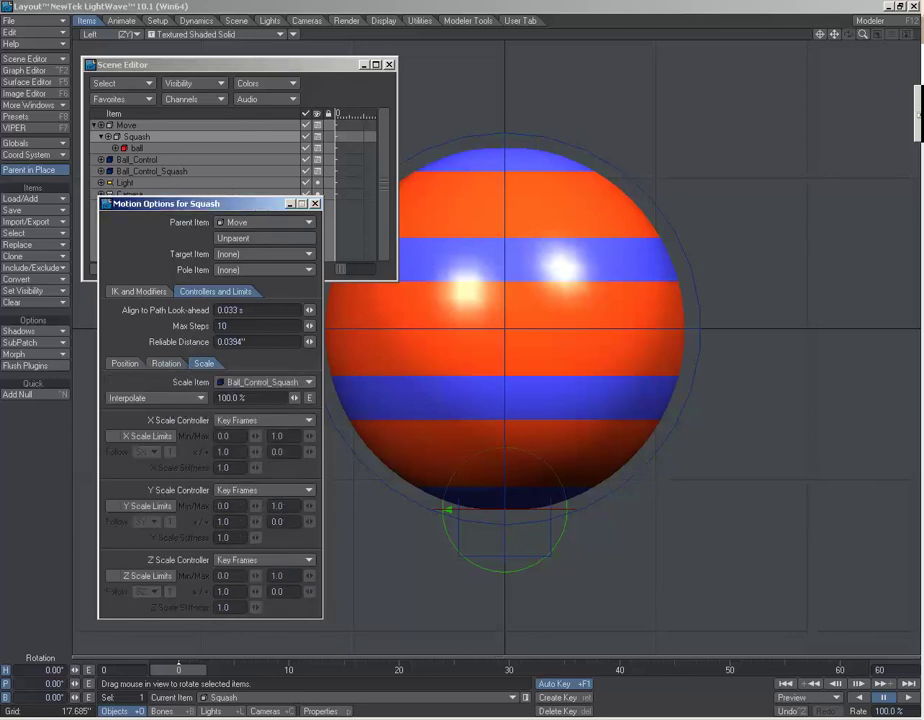
{"action": "left_click", "coordinate": [264, 490]}
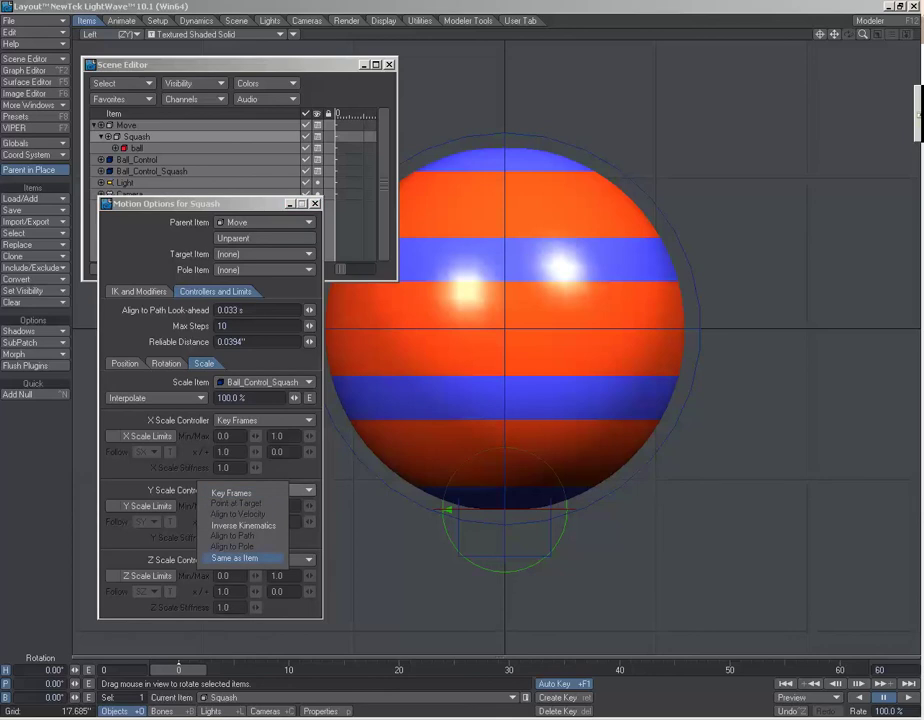
{"action": "left_click", "coordinate": [234, 558]}
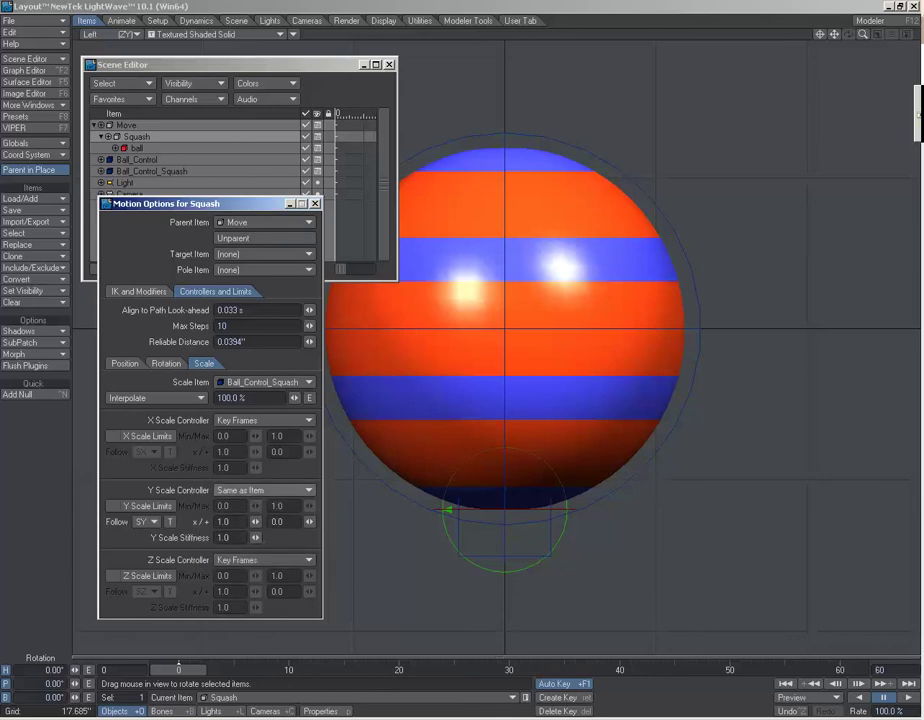
Step: Add an Expression motion modifier to the Squash null and open its settings
{"action": "left_click", "coordinate": [139, 291]}
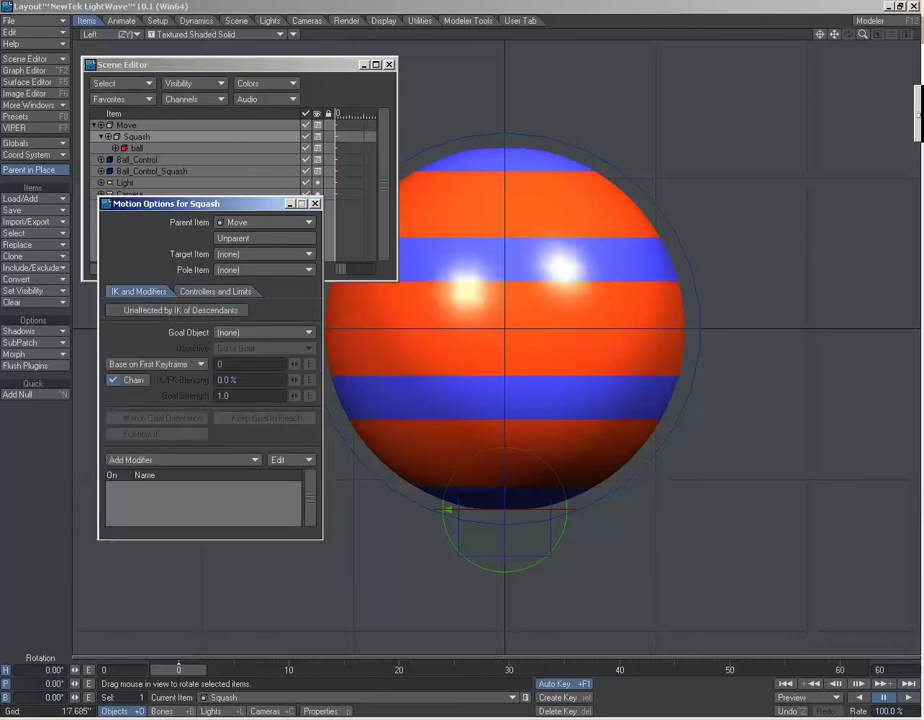
{"action": "left_click", "coordinate": [160, 459]}
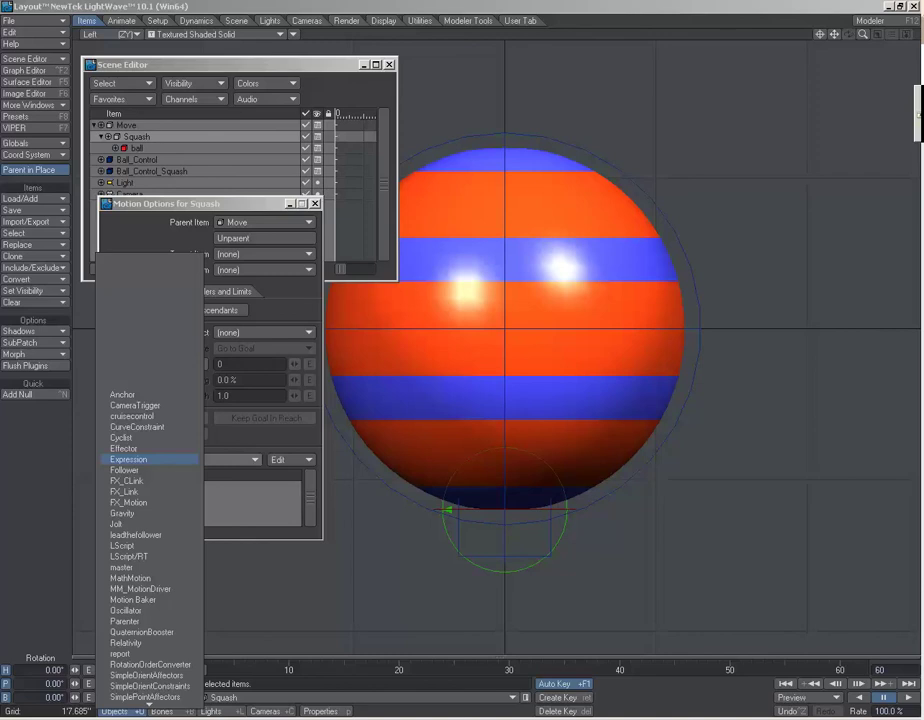
{"action": "left_click", "coordinate": [128, 459]}
{"action": "double_click", "coordinate": [153, 487]}
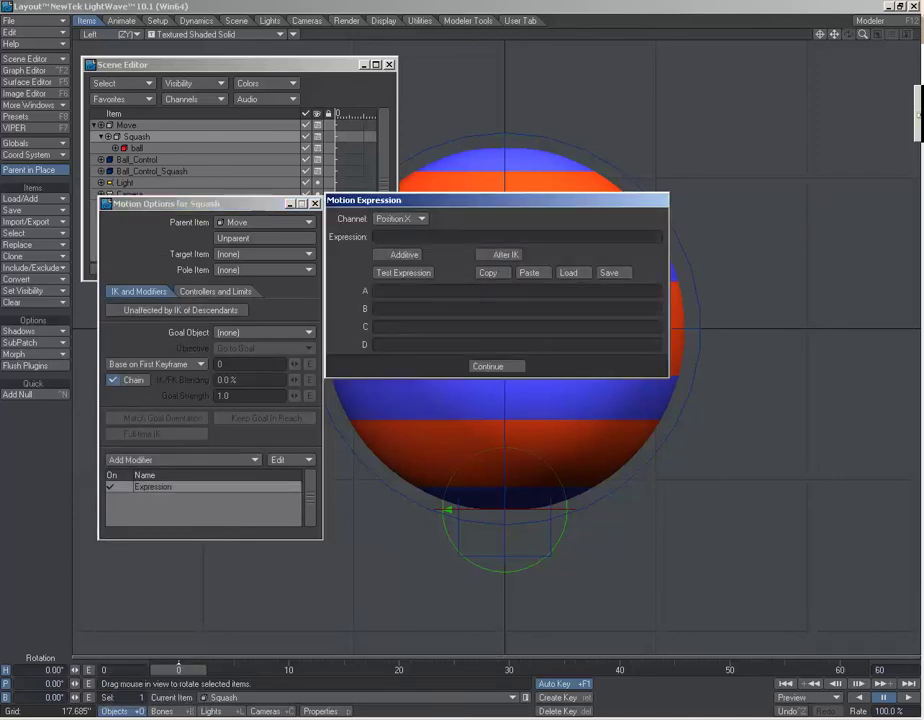
Step: Enter the expression 1/ [Ball_Control_Squash.Scale.Y] for the Squash null's Scale.X channel
{"action": "left_click", "coordinate": [400, 218]}
{"action": "left_click", "coordinate": [395, 293]}
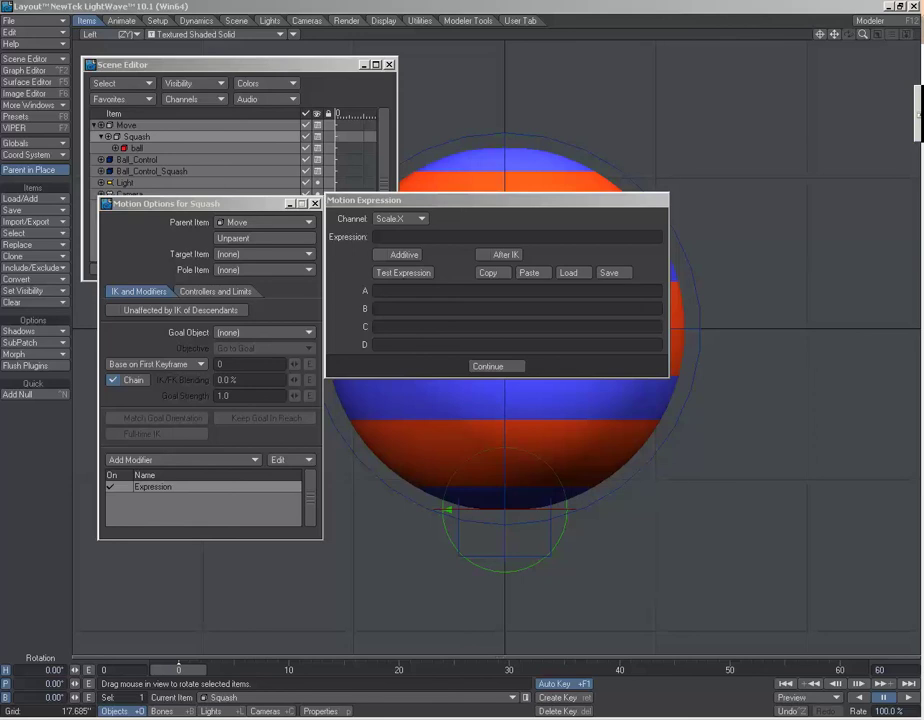
{"action": "left_click", "coordinate": [402, 237]}
{"action": "type", "text": "1/ [Ball_Control_Squash.Scale.Y]"}
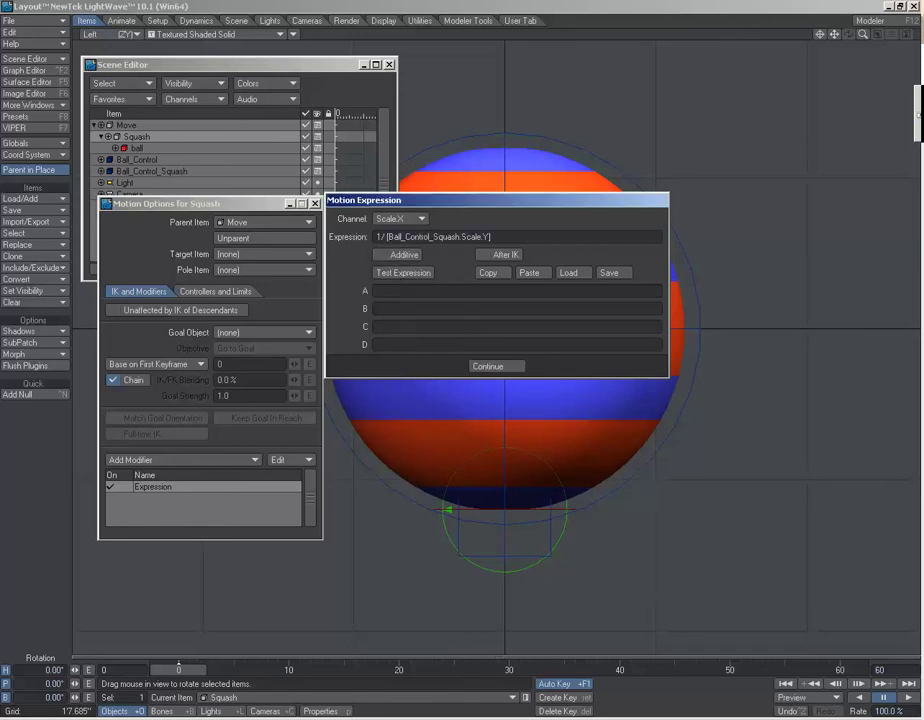
Step: Enter the expression 1/ [Ball_Control_Squash.Scale.Y] for the Squash null's Scale.Z channel and close the expression settings
{"action": "left_click", "coordinate": [400, 218]}
{"action": "left_click", "coordinate": [400, 287]}
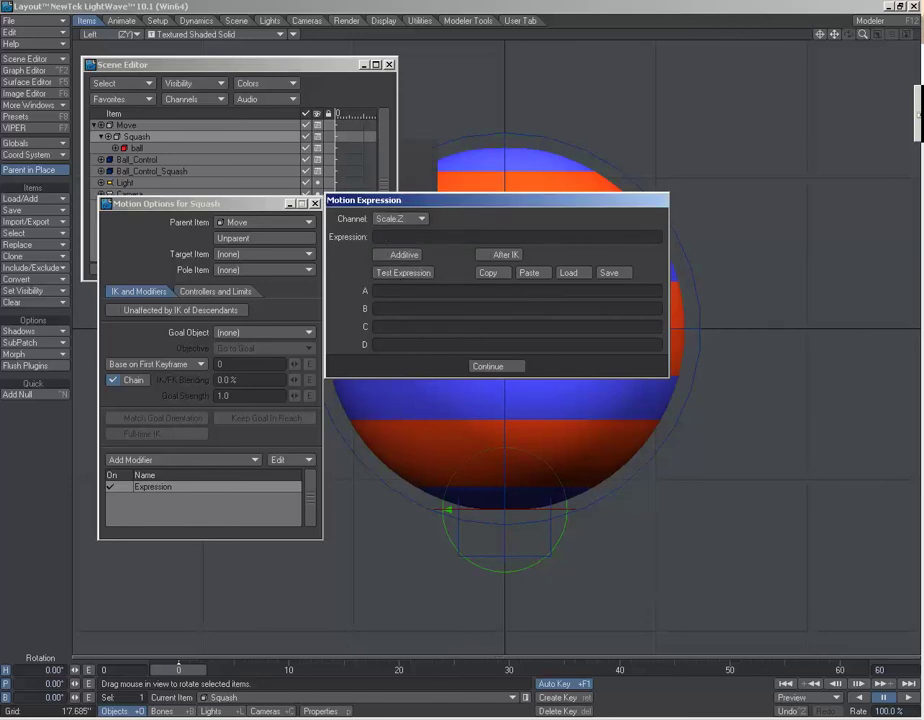
{"action": "type", "text": "1/ [Ball_Control_Squash.Scale.Y]"}
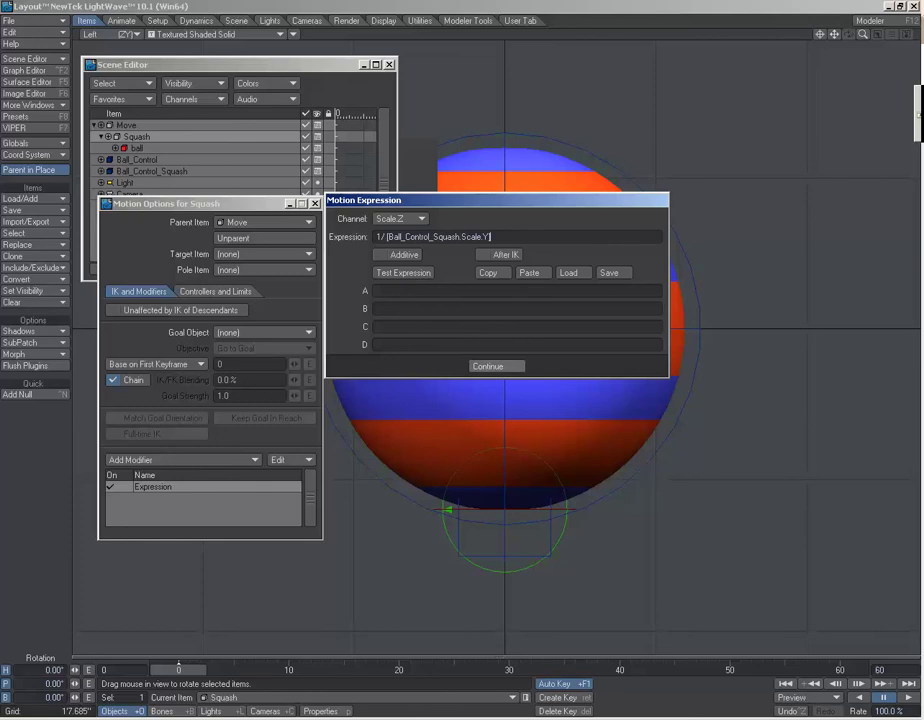
{"action": "left_click", "coordinate": [496, 366]}
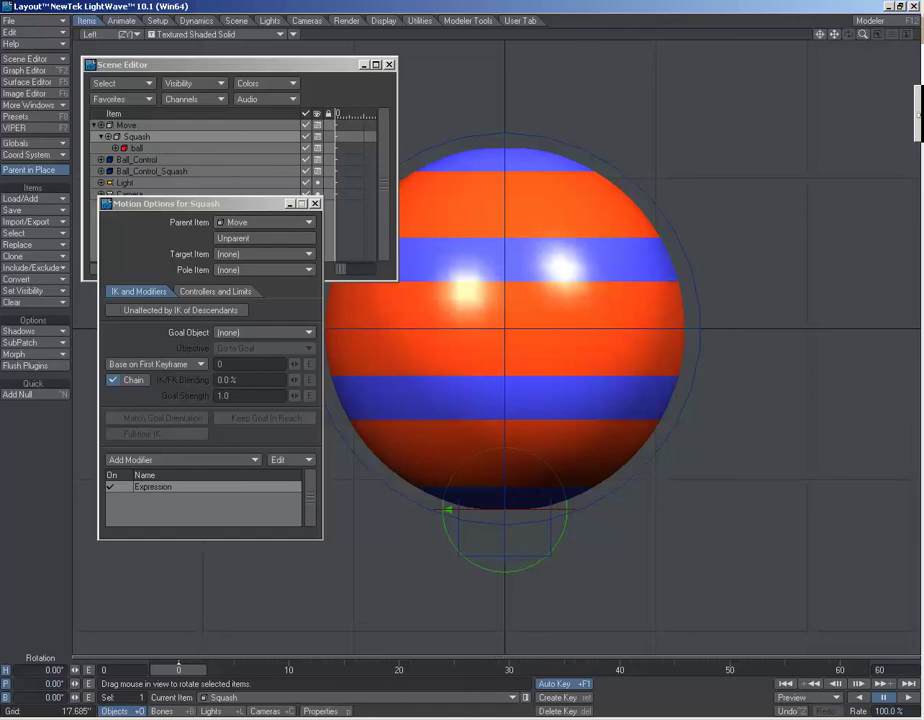
Step: Assign Ball_Control as the rotation item in the motion options of the ball object
{"action": "left_click", "coordinate": [137, 148]}
{"action": "left_click", "coordinate": [203, 508]}
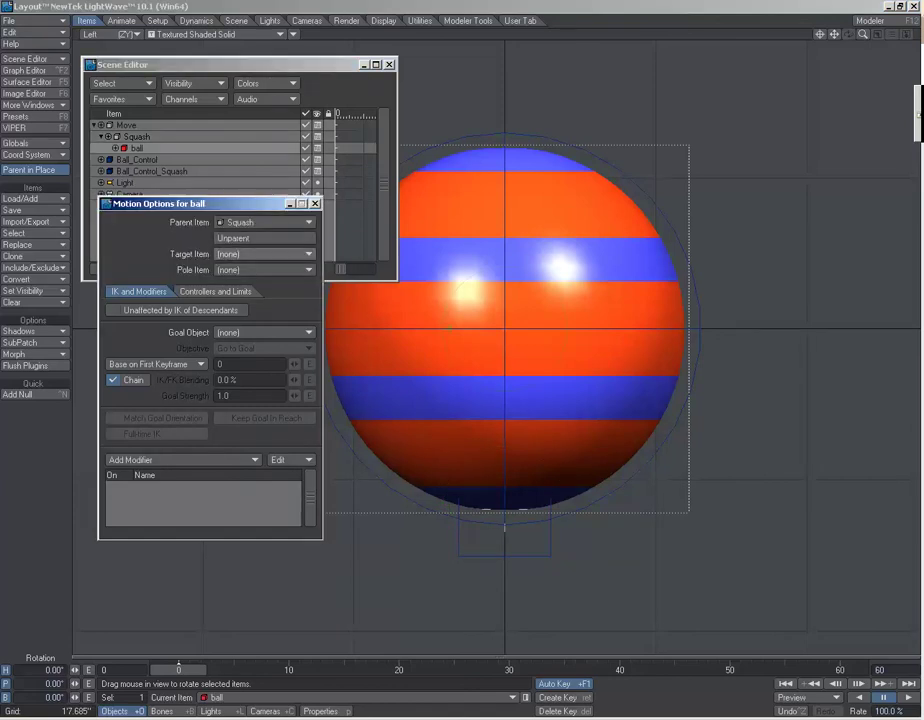
{"action": "left_click", "coordinate": [214, 291]}
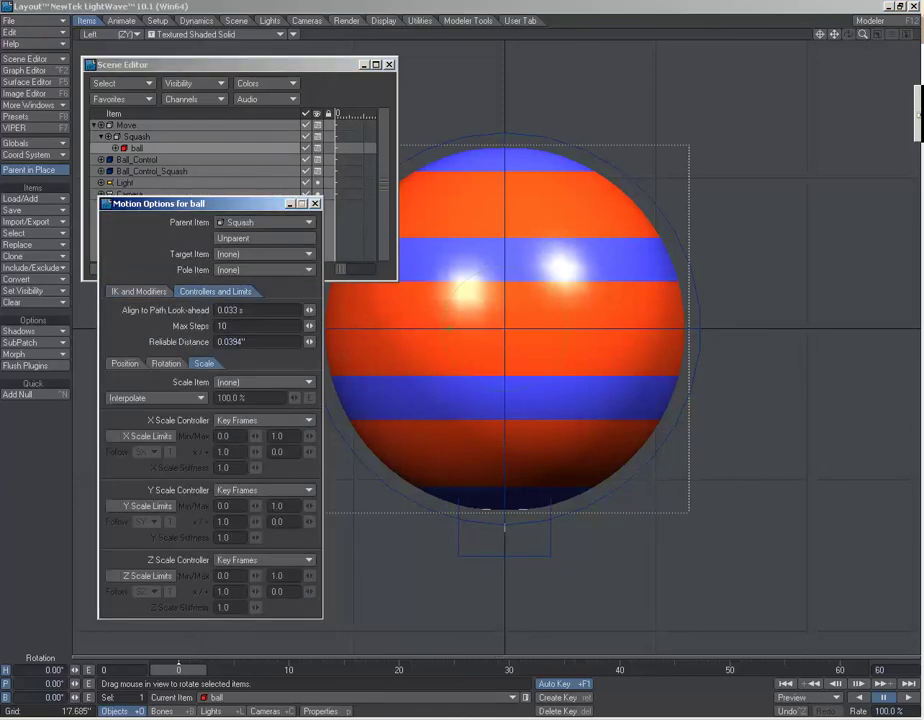
{"action": "left_click", "coordinate": [166, 363]}
{"action": "left_click", "coordinate": [265, 382]}
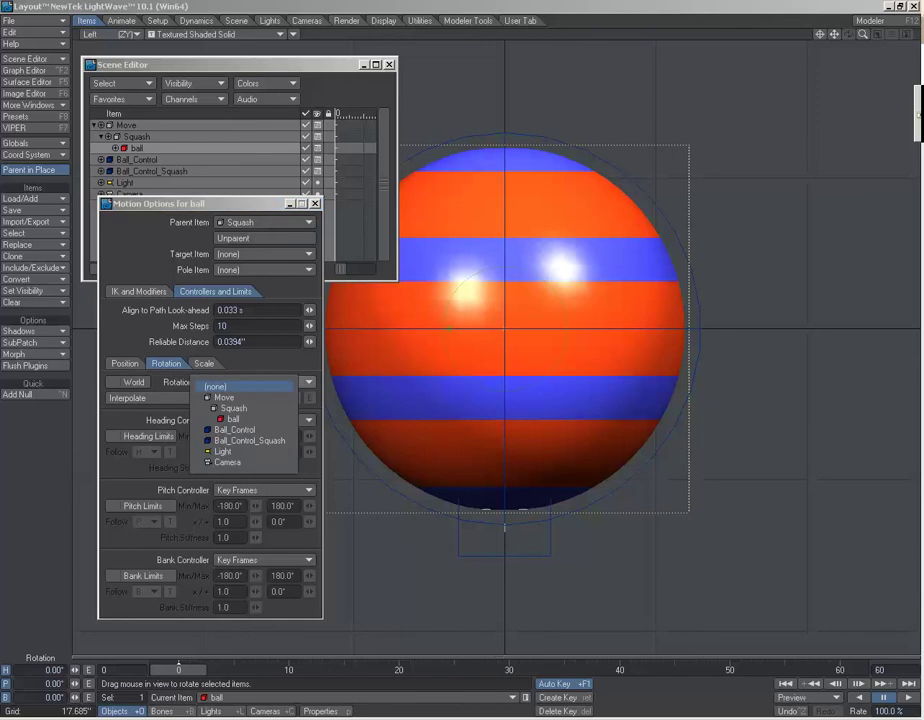
{"action": "left_click", "coordinate": [234, 429]}
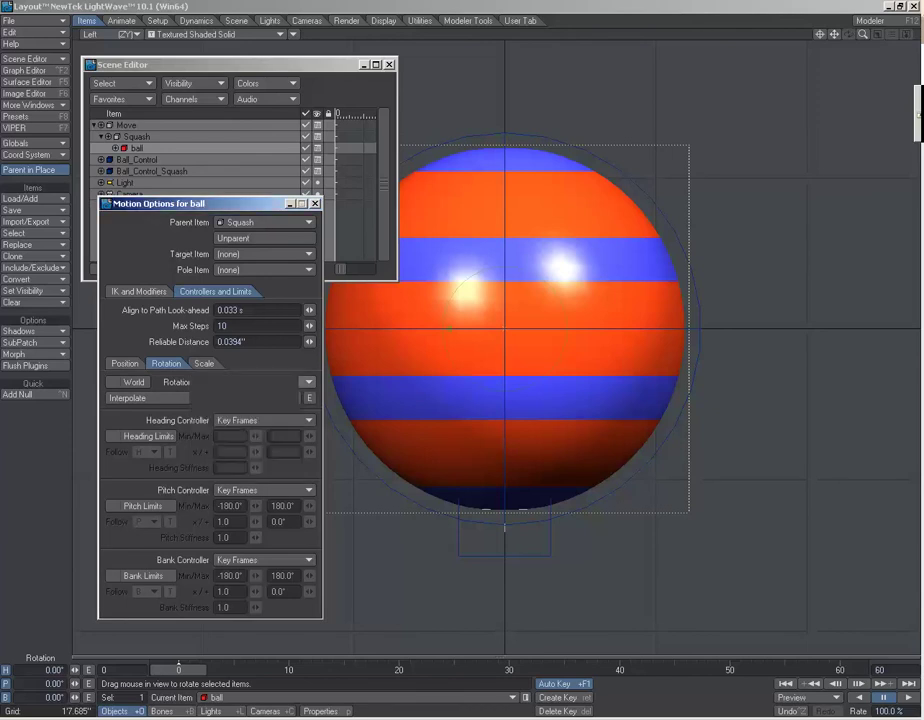
Step: Set the ball's heading, pitch and bank controllers to Same as Item
{"action": "left_click", "coordinate": [265, 420]}
{"action": "left_click", "coordinate": [240, 487]}
{"action": "left_click", "coordinate": [265, 490]}
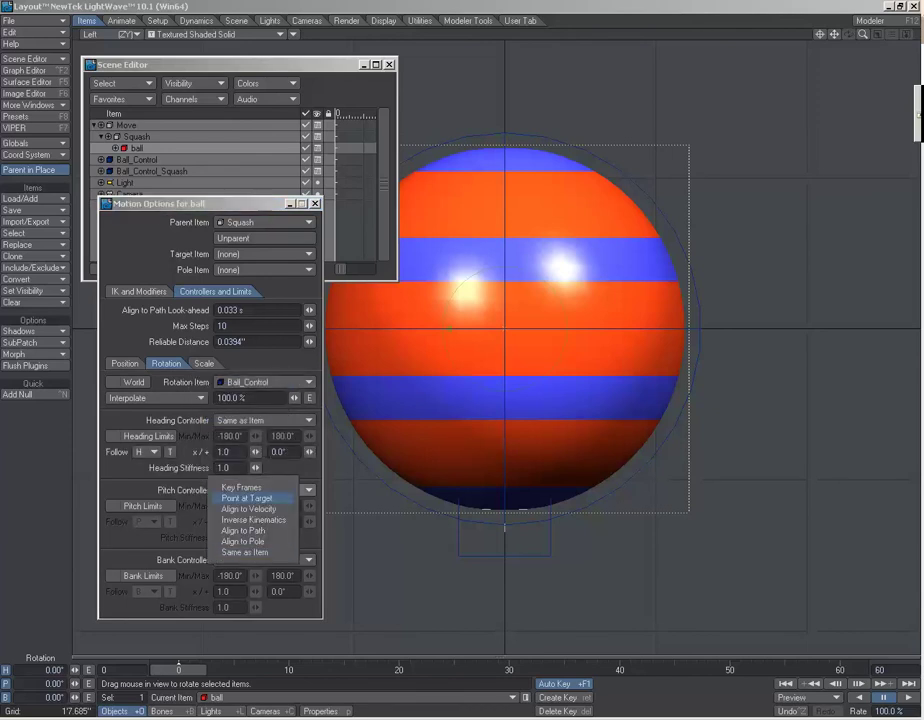
{"action": "left_click", "coordinate": [240, 557]}
{"action": "left_click", "coordinate": [265, 560]}
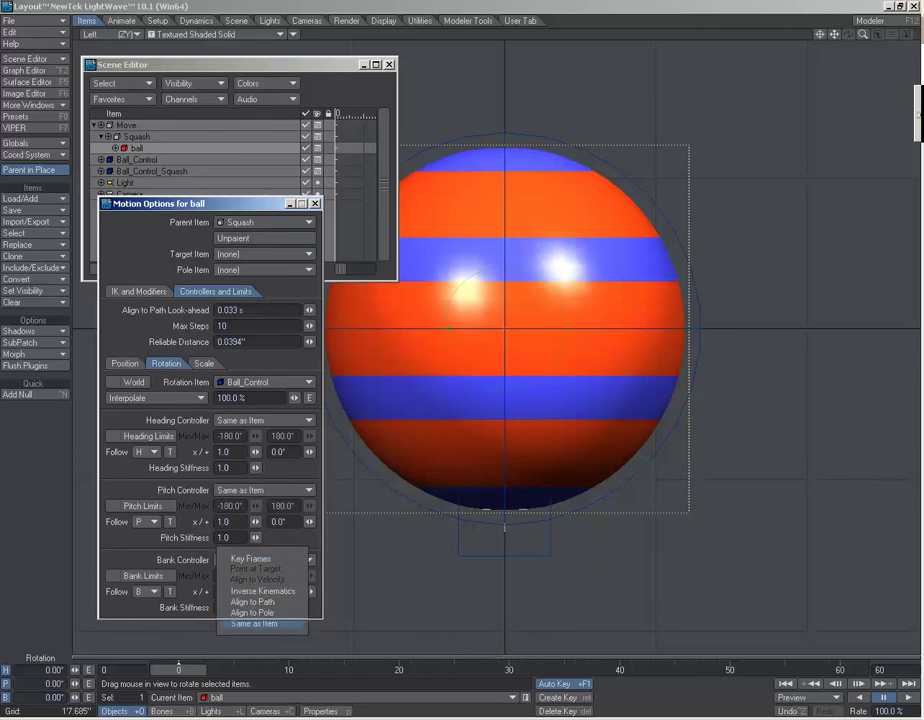
{"action": "left_click", "coordinate": [254, 624]}
Step: Lock the Move, Squash and ball items in the Scene Editor and disable Ball_Control's scale channels
{"action": "left_click", "coordinate": [240, 65]}
{"action": "left_click", "coordinate": [34, 210]}
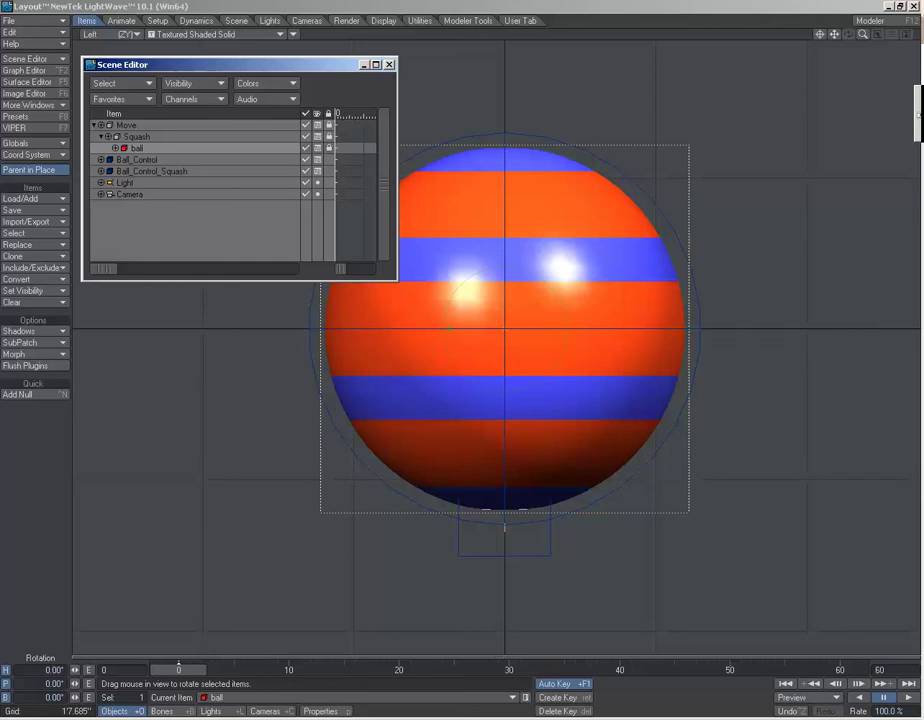
{"action": "left_click", "coordinate": [137, 160]}
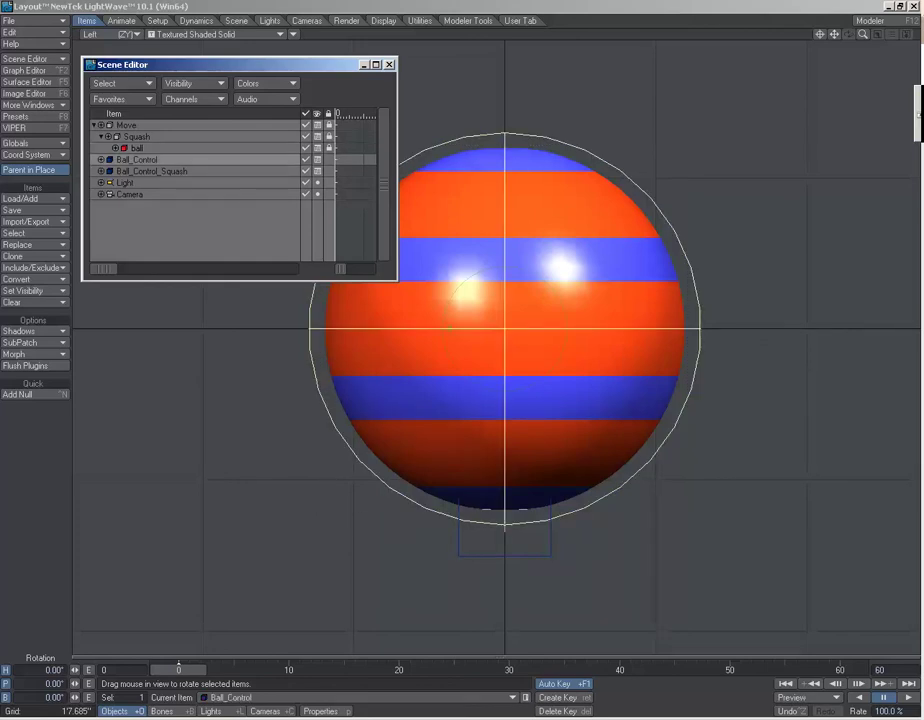
{"action": "key", "text": "h"}
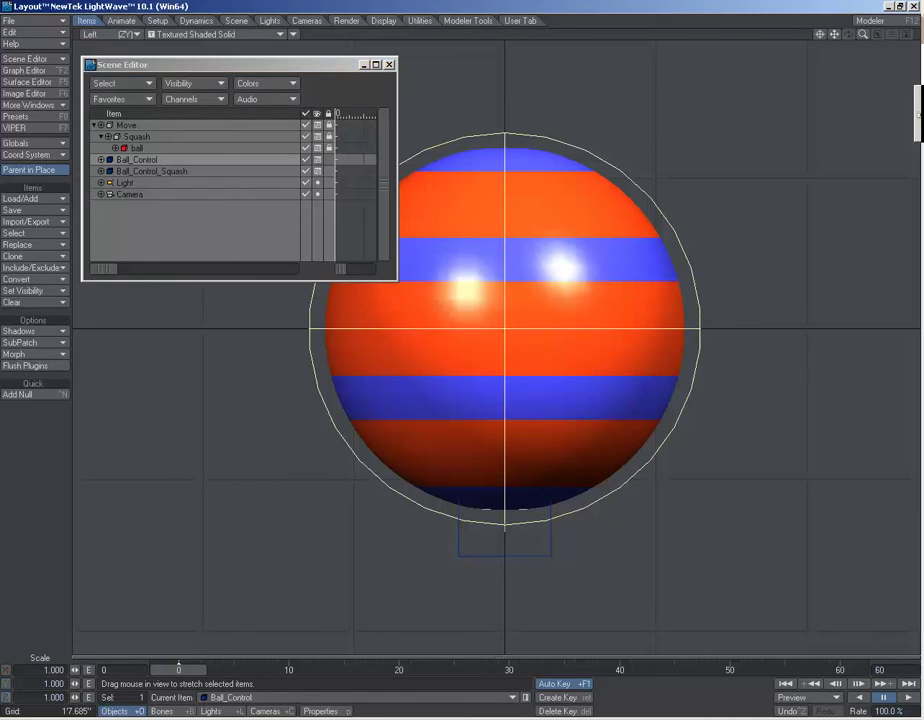
Step: Disable Ball_Control_Squash's position and heading channels as well as its X and Z scale channels
{"action": "left_click", "coordinate": [152, 171]}
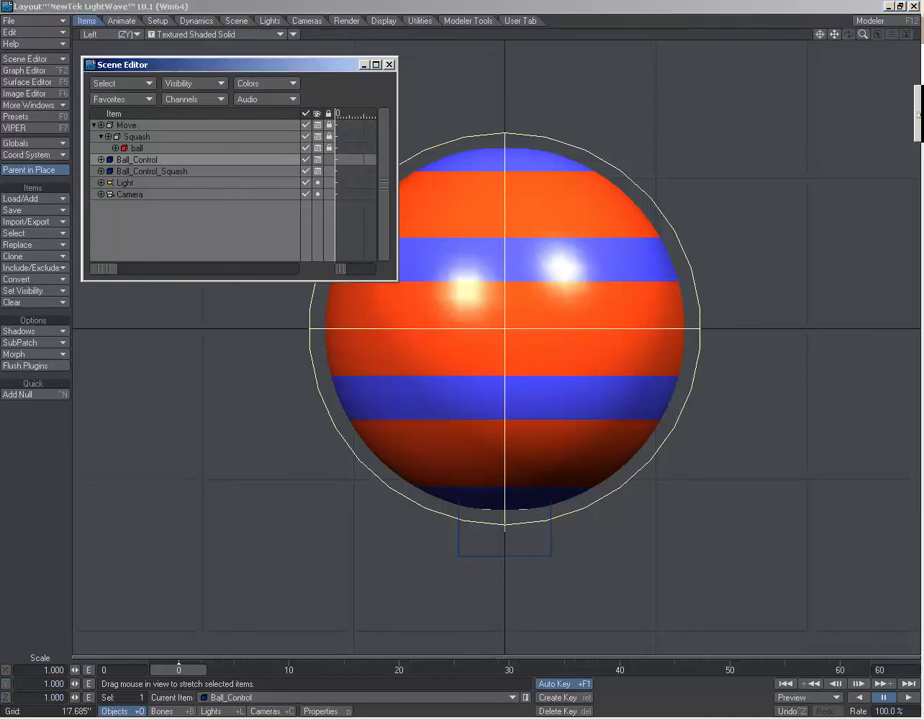
{"action": "key", "text": "t"}
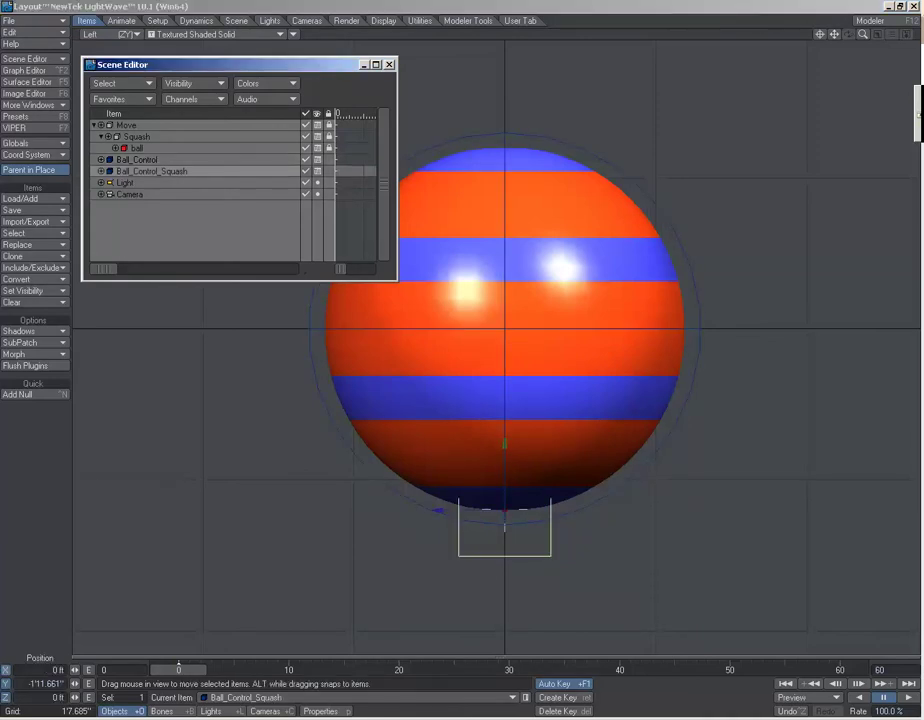
{"action": "key", "text": "y"}
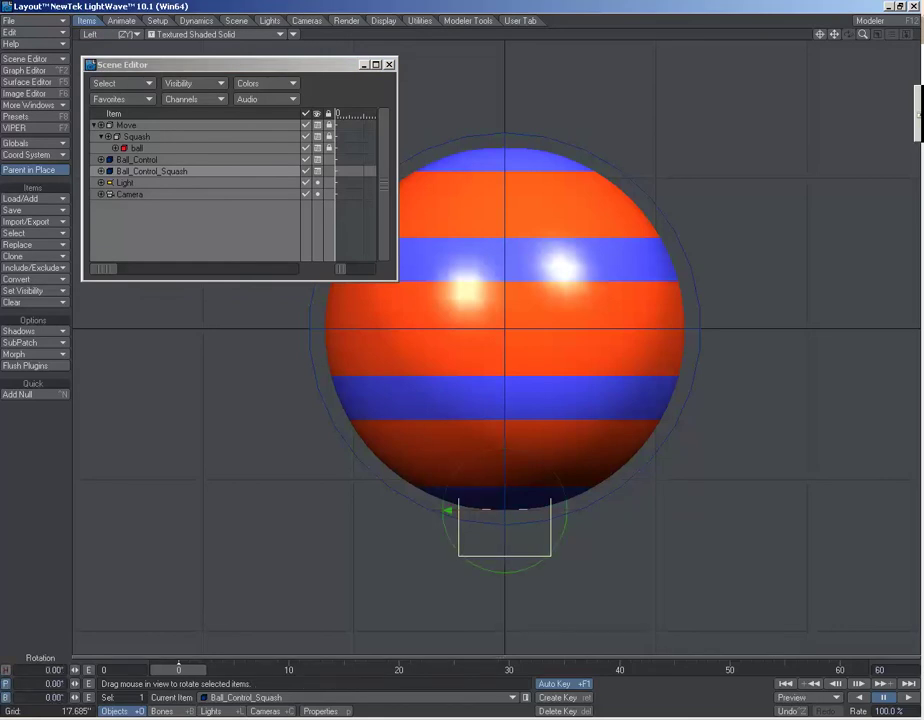
{"action": "key", "text": "shift+h"}
{"action": "key", "text": "h"}
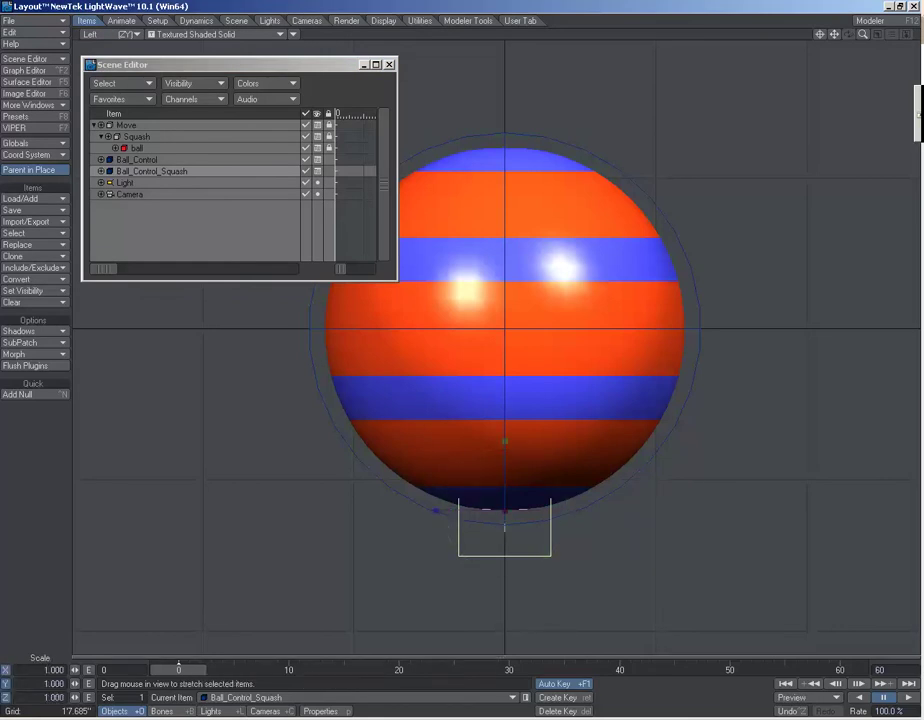
{"action": "left_click", "coordinate": [5, 669]}
{"action": "left_click", "coordinate": [5, 697]}
Step: Test the rig by moving and rotating Ball_Control in the Left view, and undo the last test changes
{"action": "left_click", "coordinate": [137, 160]}
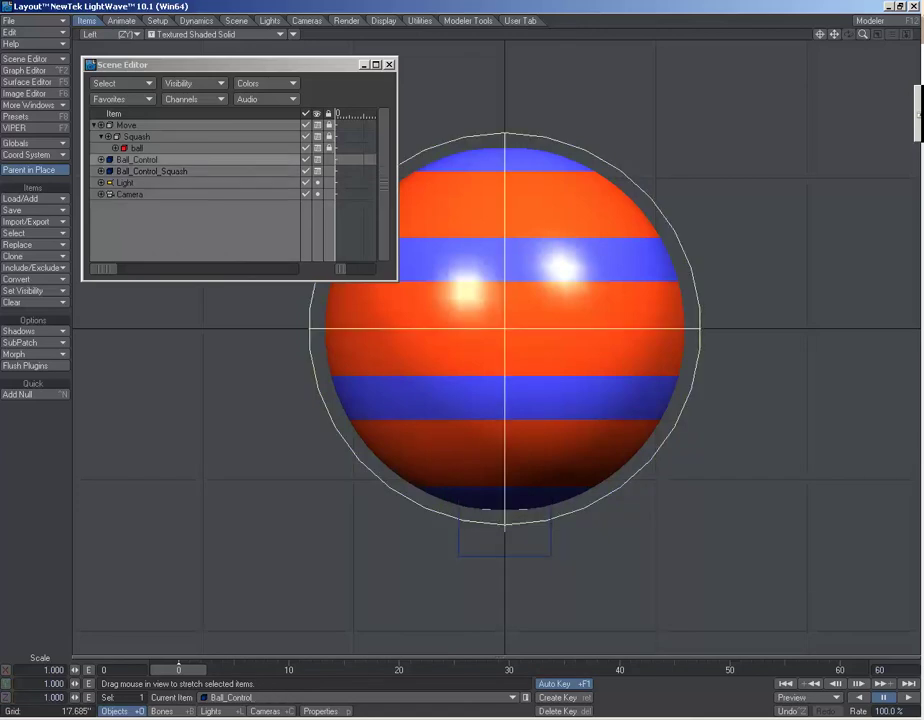
{"action": "key", "text": "t"}
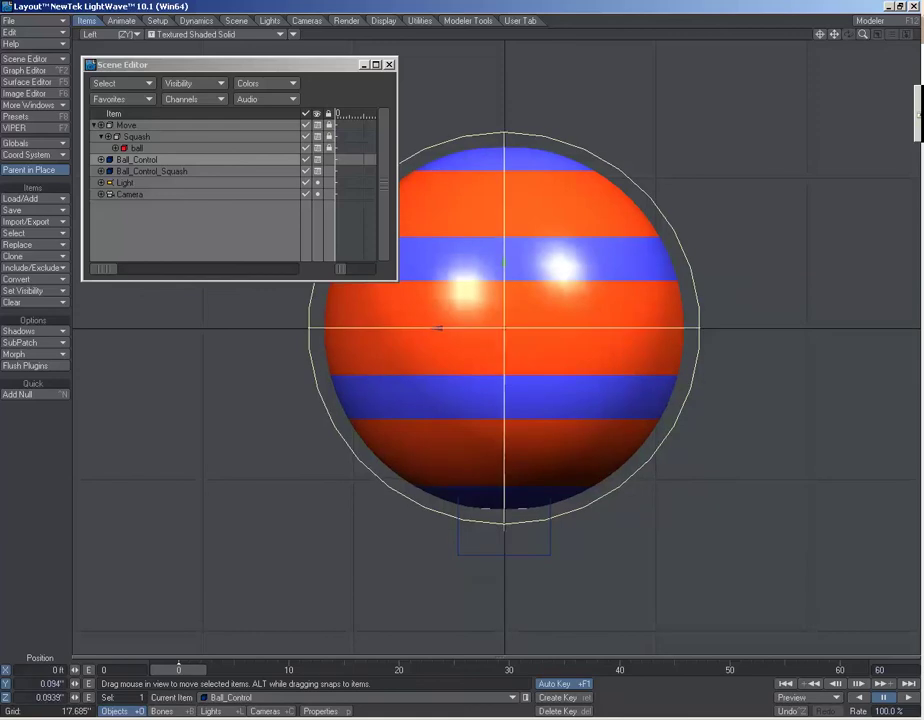
{"action": "left_click_drag", "start_coordinate": [439, 328], "coordinate": [519, 245]}
{"action": "key", "text": "y"}
{"action": "key", "text": "ctrl+z"}
{"action": "key", "text": "ctrl+z"}
{"action": "key", "text": "ctrl+z"}
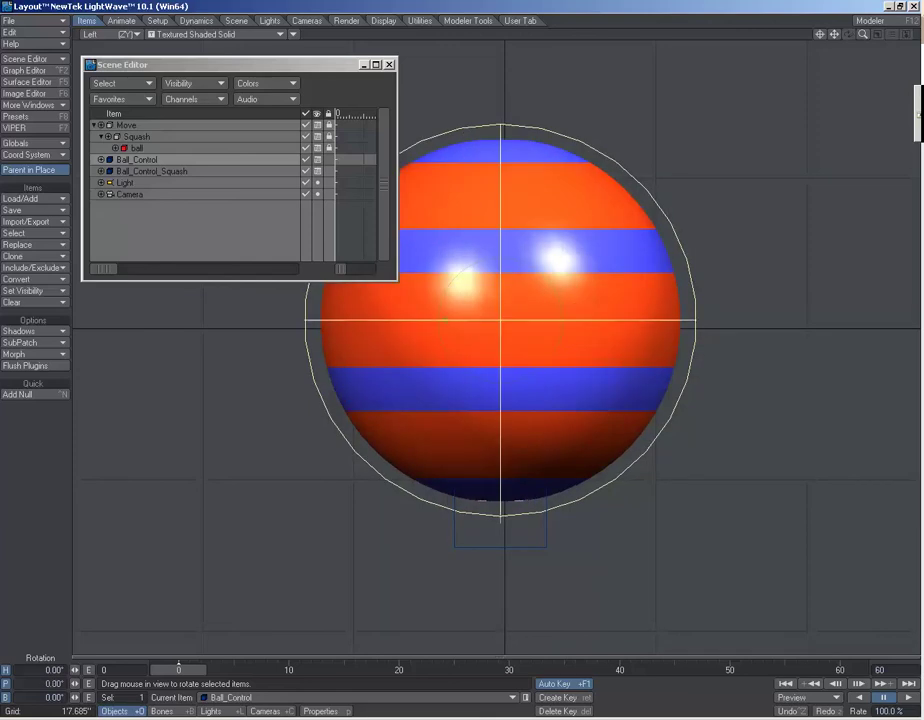
Step: Try pitching Ball_Control_Squash by about 22.9° and undo the rotation
{"action": "left_click", "coordinate": [152, 171]}
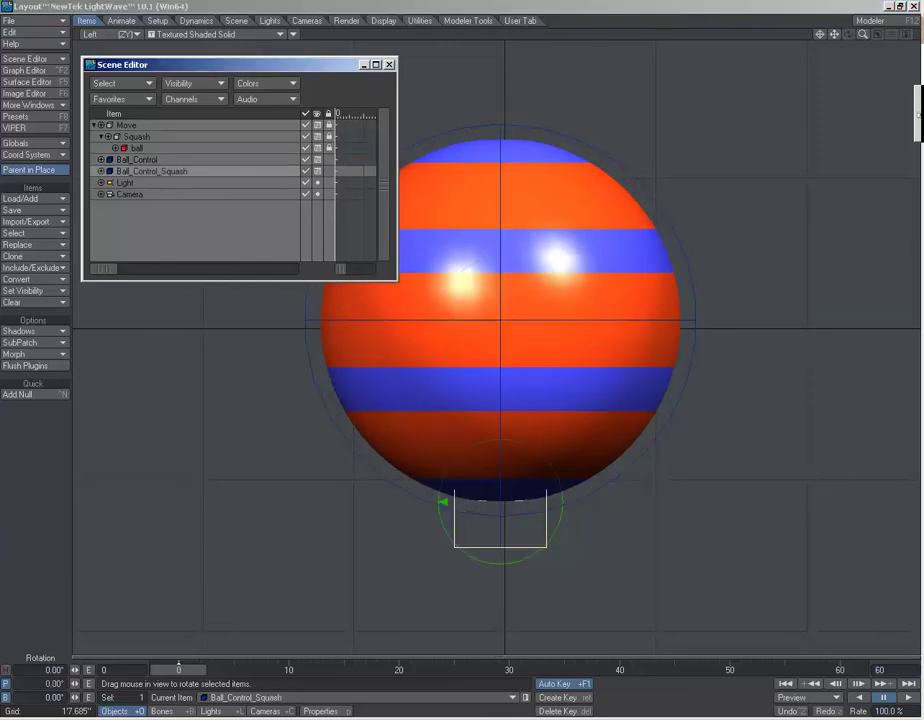
{"action": "key", "text": "t"}
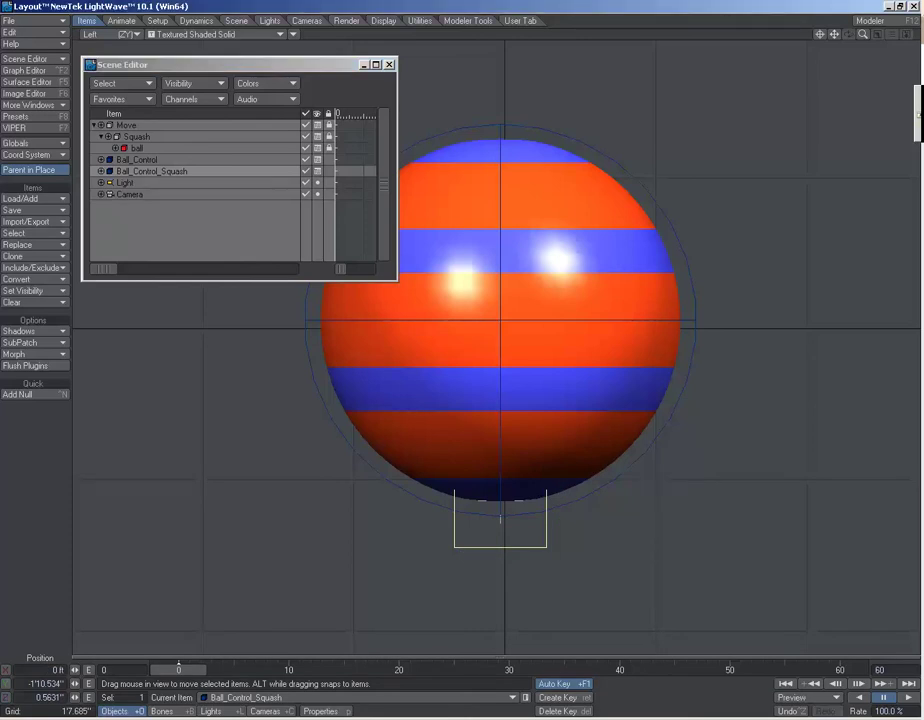
{"action": "key", "text": "y"}
{"action": "mouse_move", "coordinate": [443, 501]}
{"action": "left_mouse_down"}
{"action": "mouse_move", "coordinate": [448, 520]}
{"action": "mouse_move", "coordinate": [443, 491]}
{"action": "mouse_move", "coordinate": [451, 527]}
{"action": "mouse_move", "coordinate": [445, 485]}
{"action": "mouse_move", "coordinate": [453, 531]}
{"action": "mouse_move", "coordinate": [449, 522]}
{"action": "left_mouse_up"}
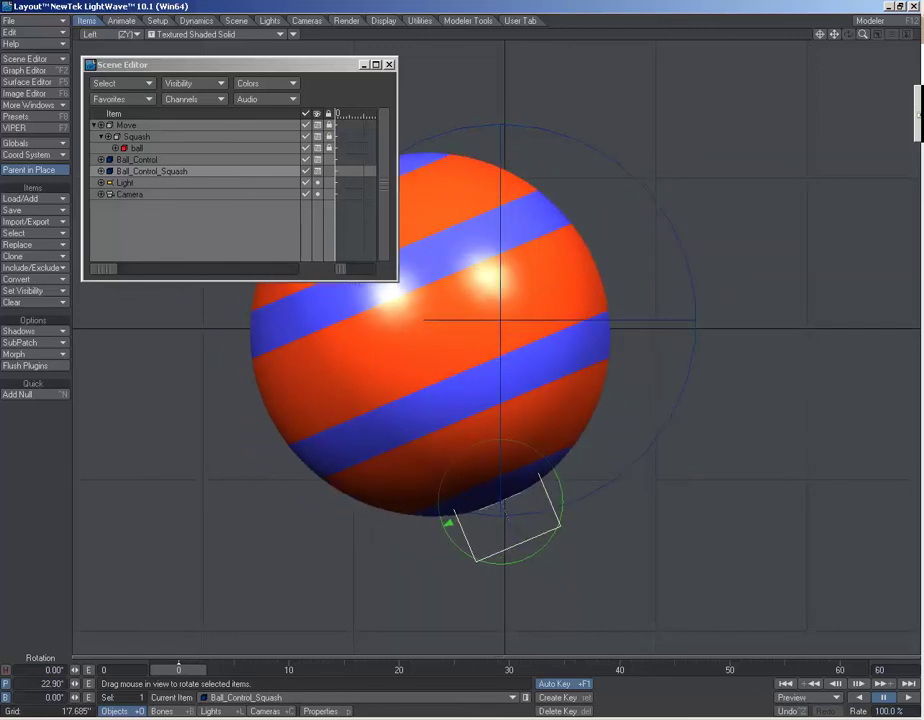
{"action": "key", "text": "ctrl+z"}
{"action": "key", "text": "ctrl+z"}
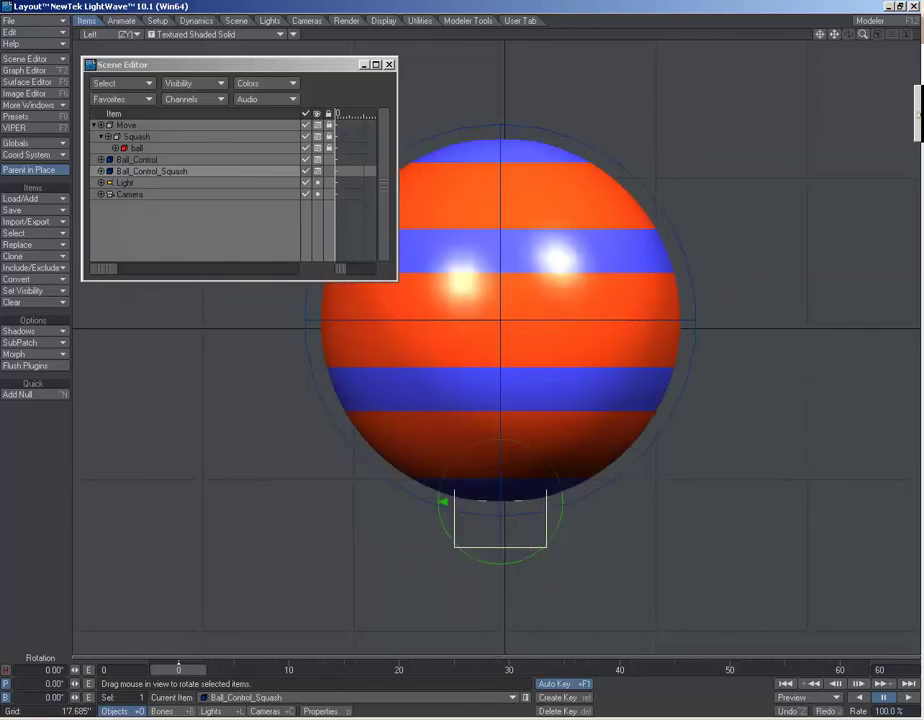
Step: Squash the ball by scaling Ball_Control_Squash to about 0.524 in Y
{"action": "key", "text": "h"}
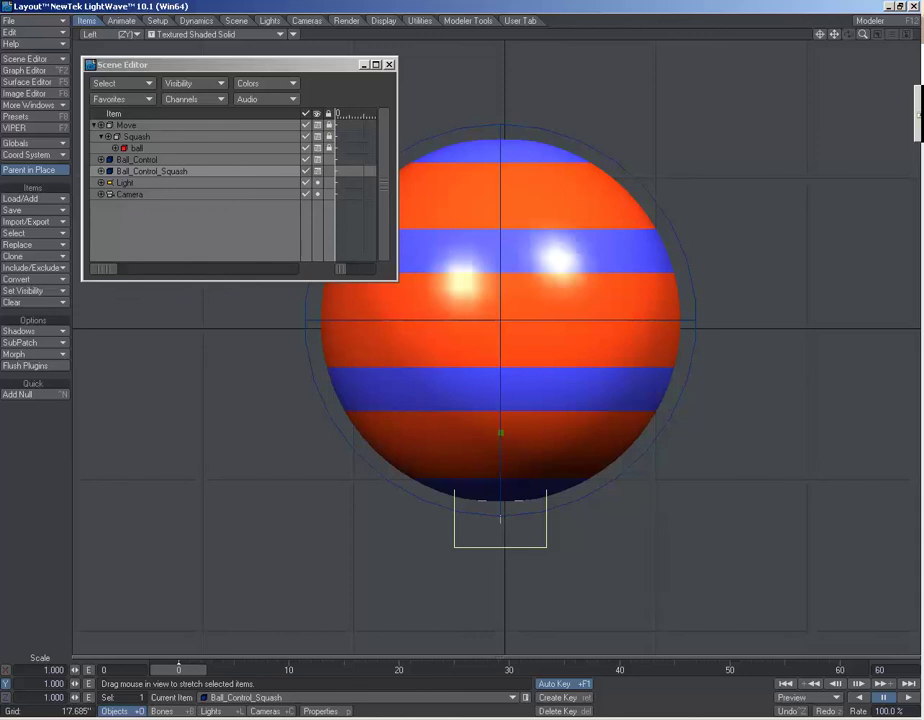
{"action": "left_click_drag", "start_coordinate": [501, 433], "coordinate": [500, 467]}
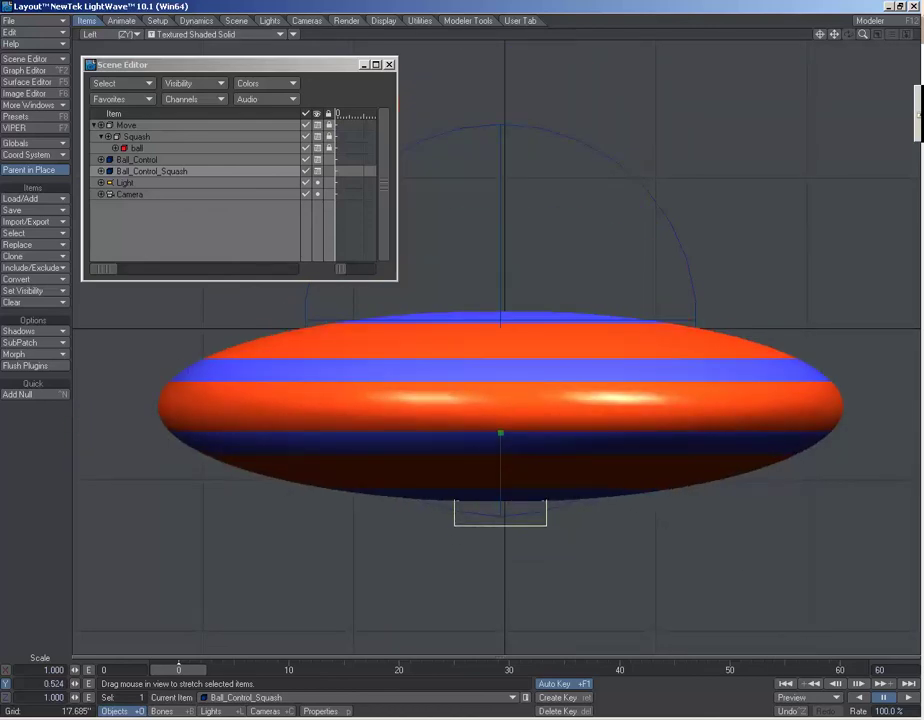
Step: Close the Scene Editor and rescale Ball_Control_Squash to about 0.685 in Y in the Perspective view
{"action": "left_click", "coordinate": [389, 65]}
{"action": "left_click", "coordinate": [180, 34]}
{"action": "left_click", "coordinate": [180, 41]}
{"action": "left_click", "coordinate": [90, 34]}
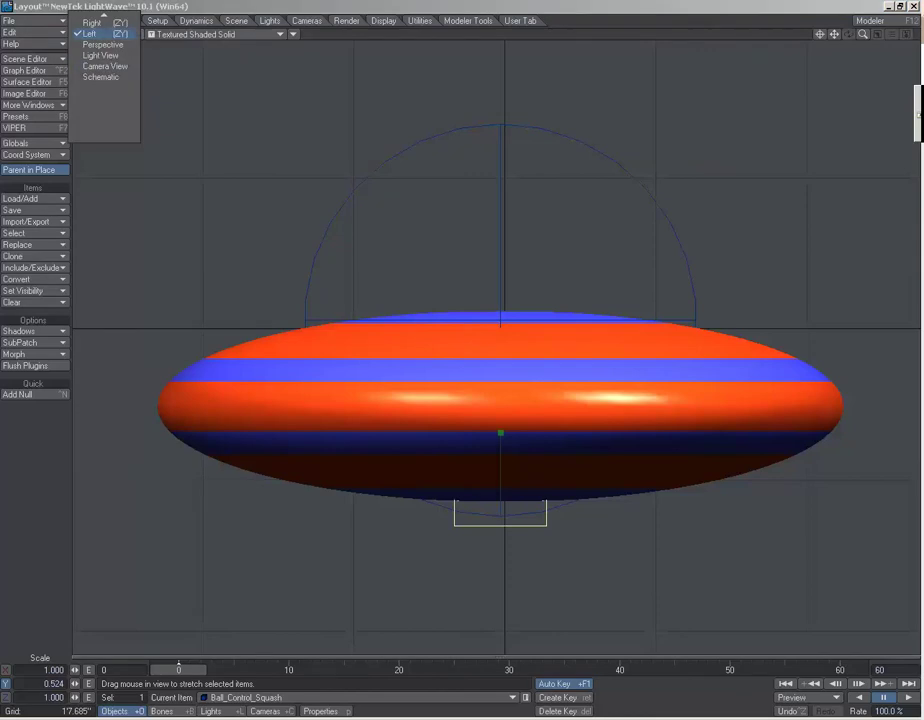
{"action": "left_click", "coordinate": [103, 43]}
{"action": "left_click_drag", "start_coordinate": [496, 400], "coordinate": [496, 300], "text": "alt"}
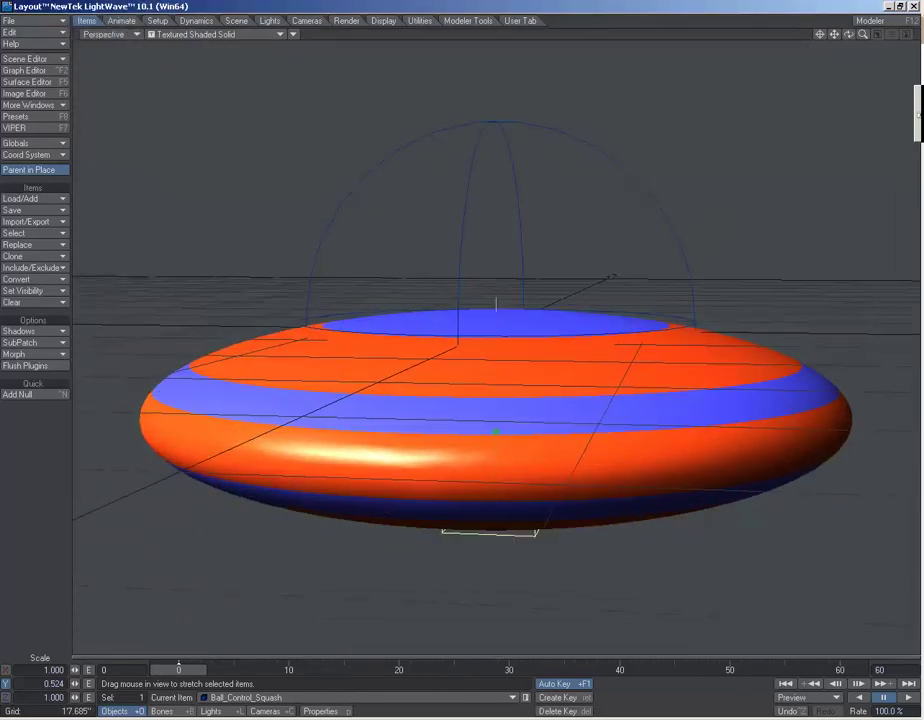
{"action": "left_click_drag", "start_coordinate": [496, 432], "coordinate": [430, 445]}
{"action": "left_click_drag", "start_coordinate": [495, 385], "coordinate": [550, 395]}
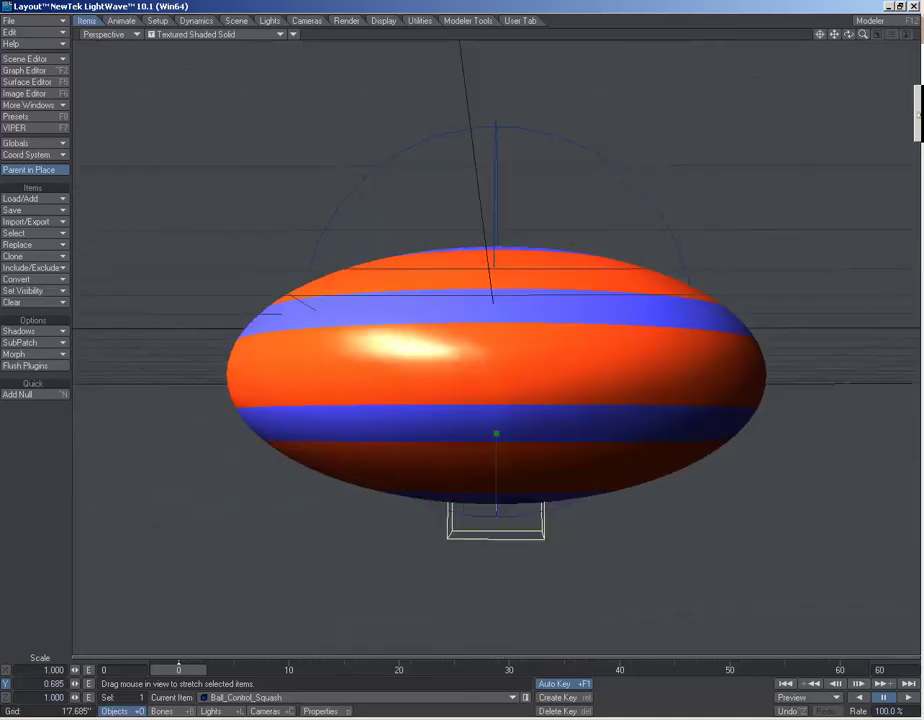